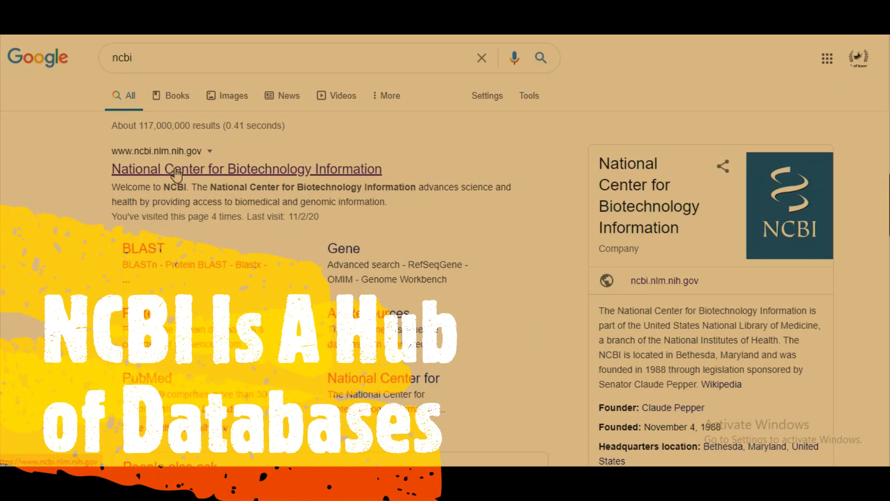
# Step: Open the National Center for Biotechnology Information website from the search results and search its Nucleotide database for CNGA3
pyautogui.click(177, 175)
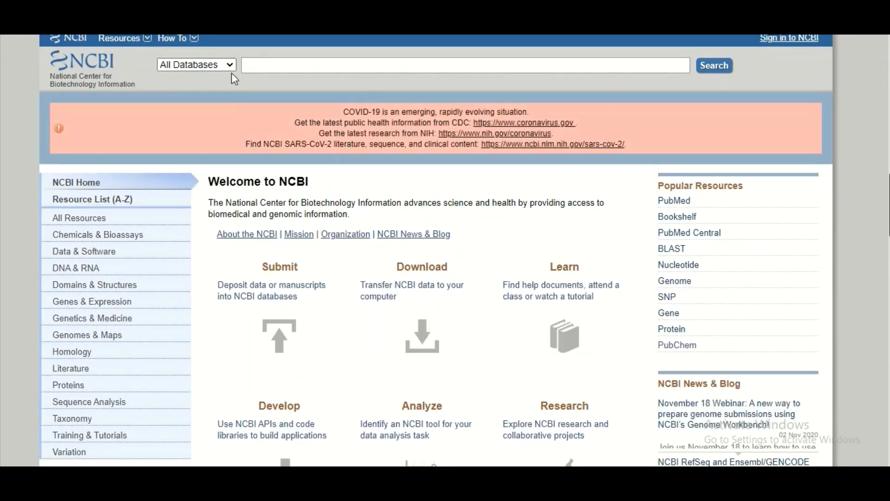
pyautogui.click(230, 64)
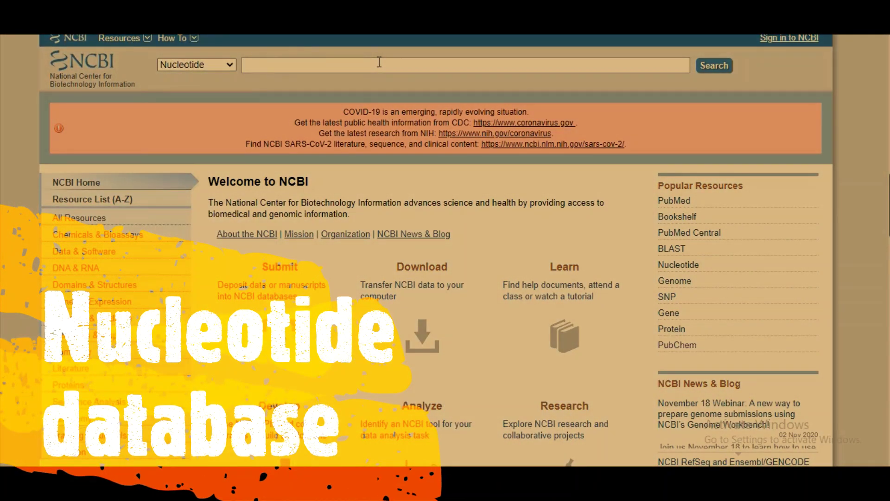
pyautogui.write('CNGA#')
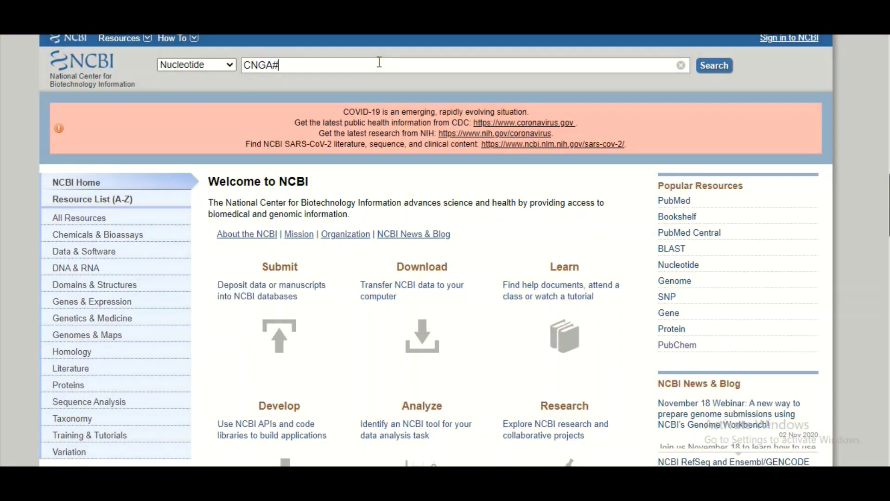
pyautogui.press('BackSpace')
pyautogui.write('3')
pyautogui.click(717, 67)
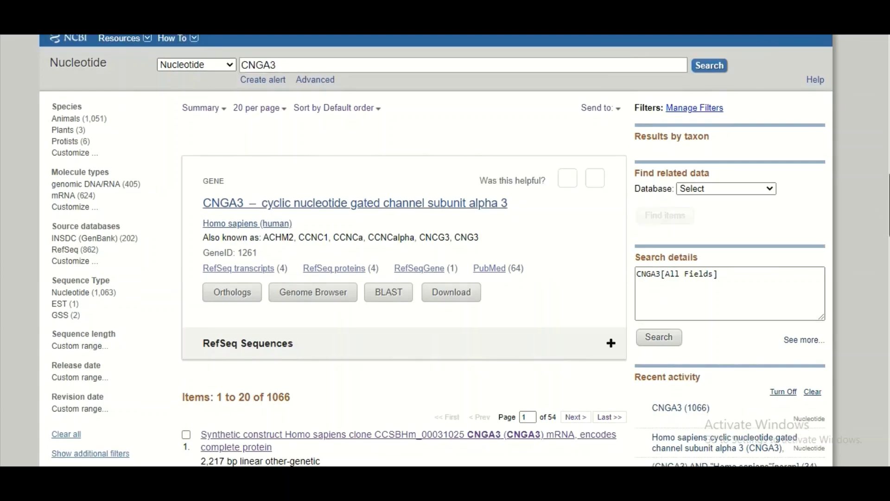
# Step: Look through the first page of CNGA3 results, checking the total item count and the range shown per page
pyautogui.scroll(-4, 439, 250)
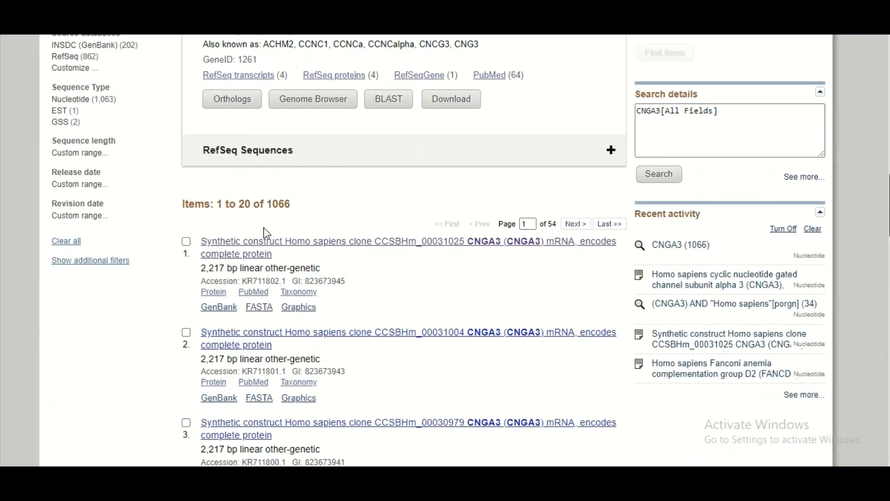
pyautogui.moveTo(296, 209); pyautogui.dragTo(268, 205)
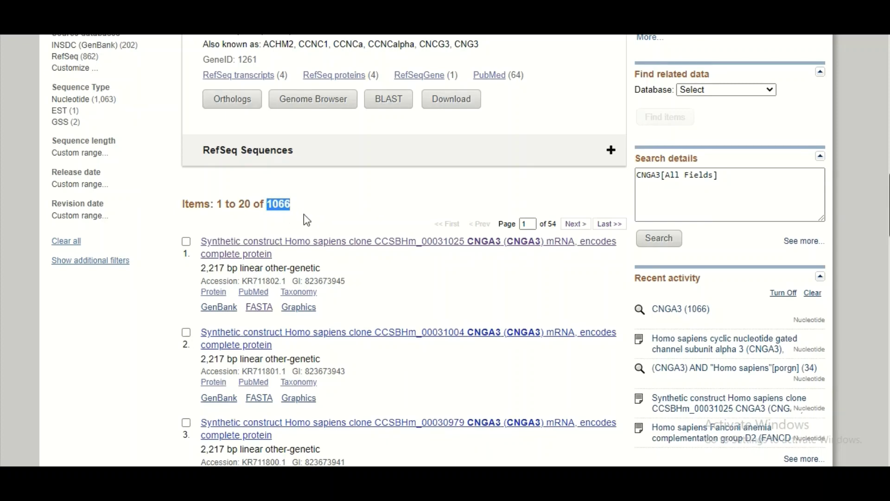
pyautogui.moveTo(250, 202); pyautogui.dragTo(216, 204)
pyautogui.scroll(-3, 860, 142)
pyautogui.scroll(-20, 401, 250)
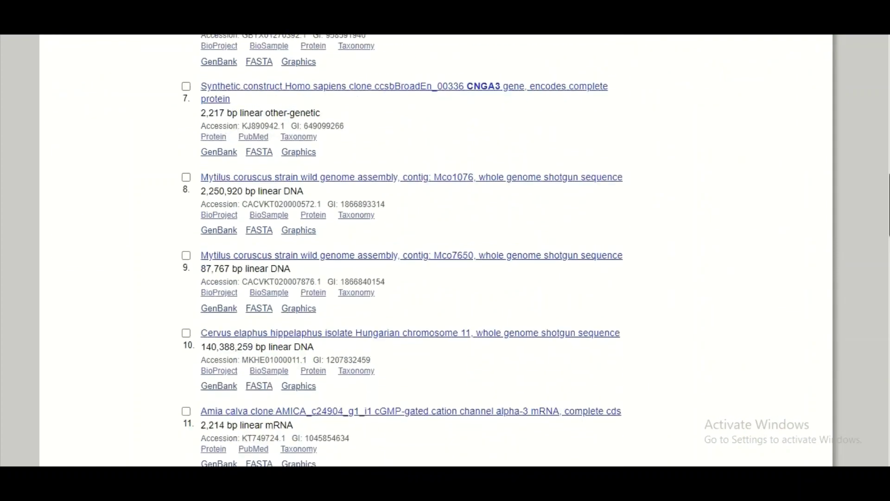
pyautogui.scroll(-4, 436, 250)
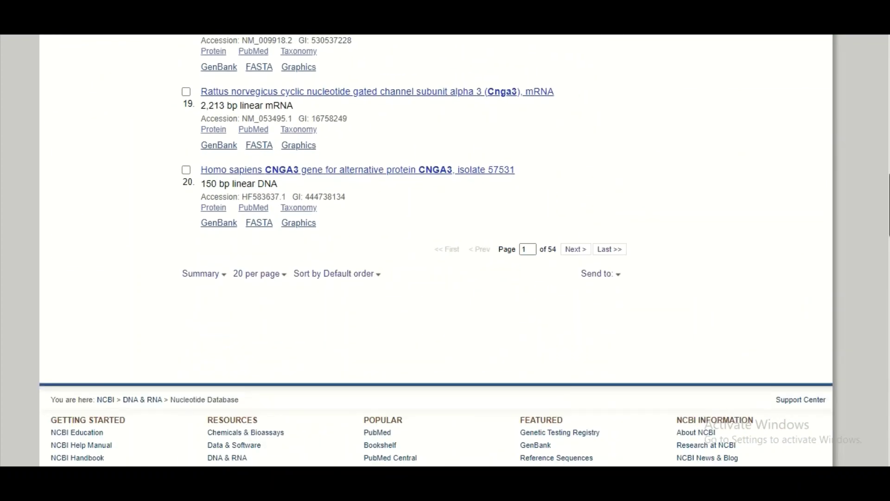
pyautogui.scroll(20, 887, 83)
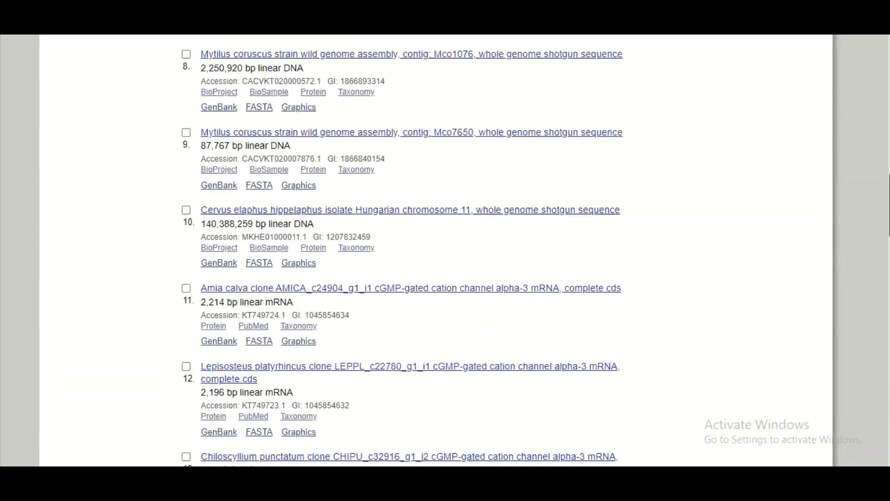
pyautogui.scroll(4, 886, 83)
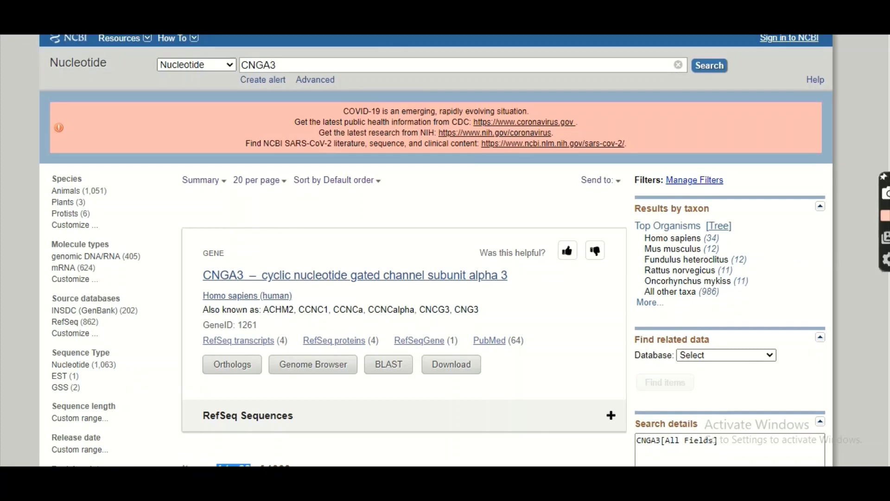
# Step: Open the first result, the synthetic construct Homo sapiens clone CCSBHm_00031025 CNGA3 mRNA record
pyautogui.scroll(-6, 883, 216)
pyautogui.scroll(-2, 445, 250)
pyautogui.scroll(3, 445, 251)
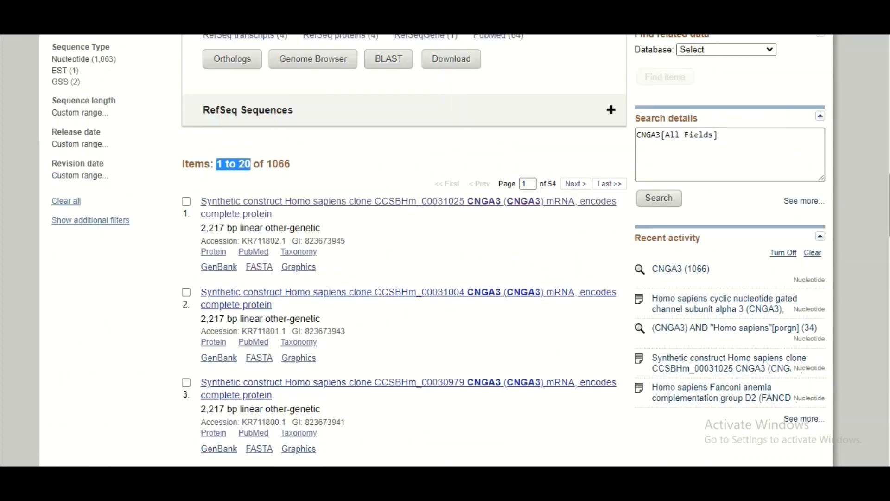
pyautogui.scroll(2, 625, 133)
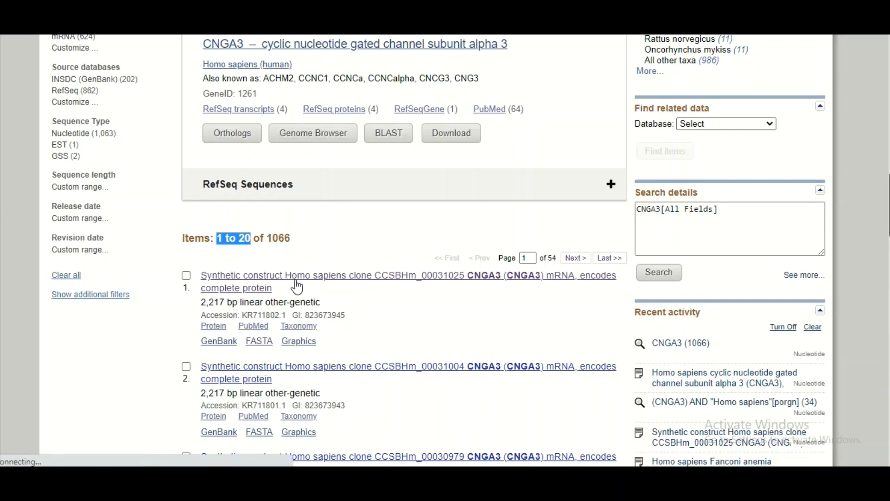
pyautogui.click(310, 284)
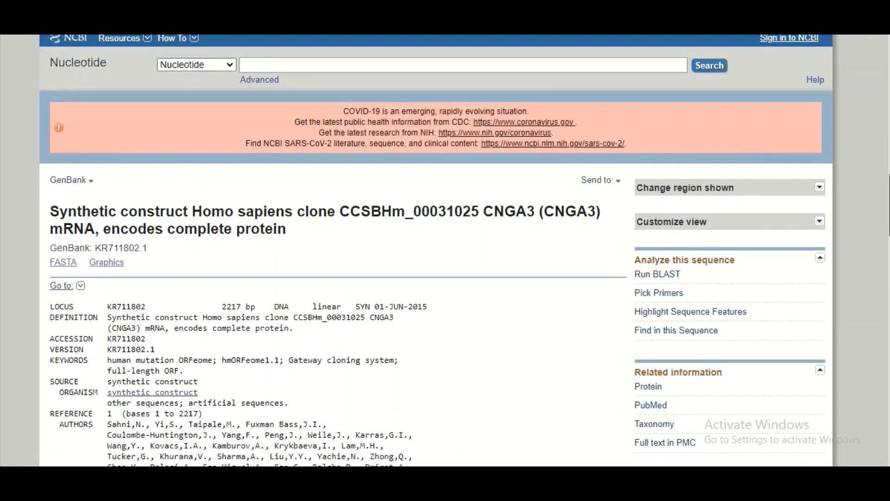
# Step: Examine the record's LOCUS line, covering the locus name, sequence length, molecule type, topology and date
pyautogui.scroll(-1, 547, 182)
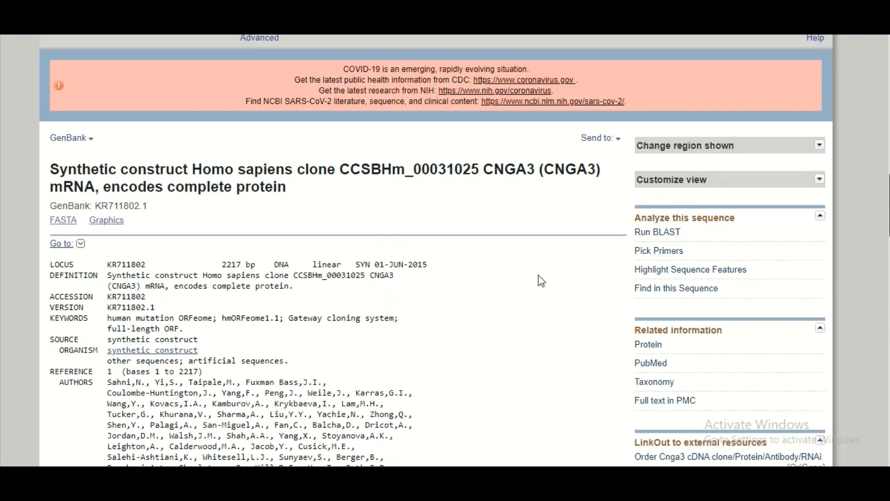
pyautogui.scroll(-2, 659, 128)
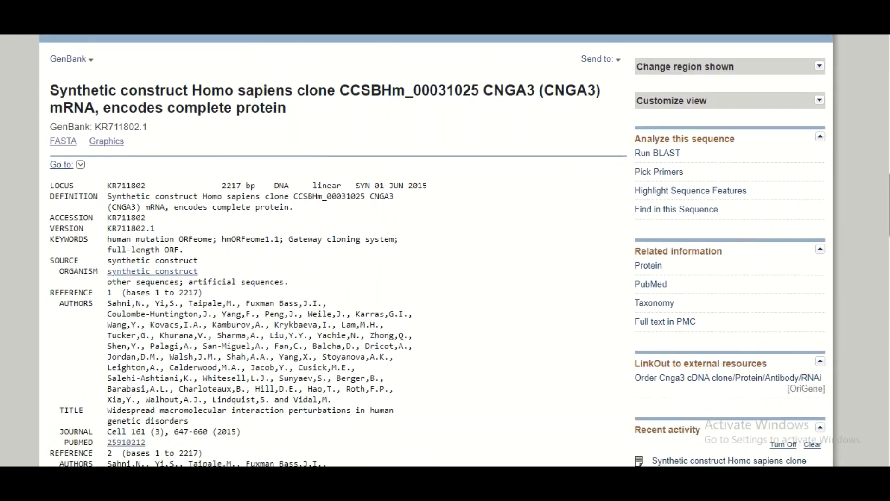
pyautogui.doubleClick(61, 186)
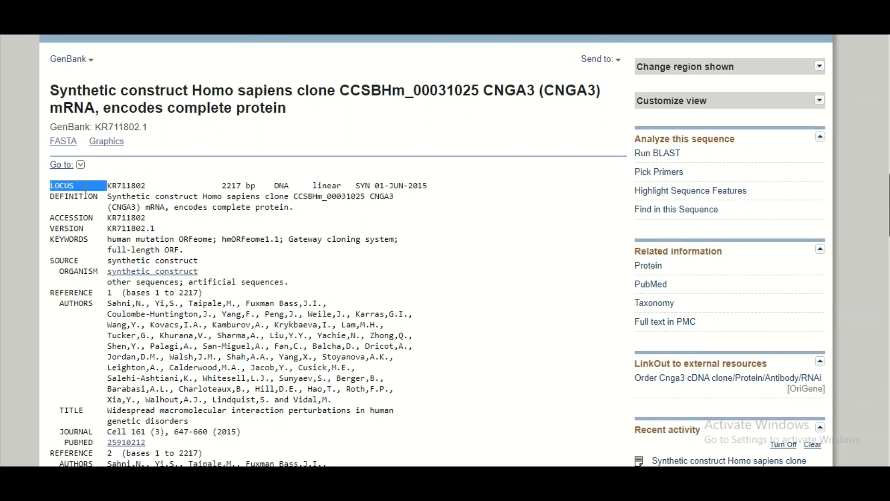
pyautogui.click(85, 188)
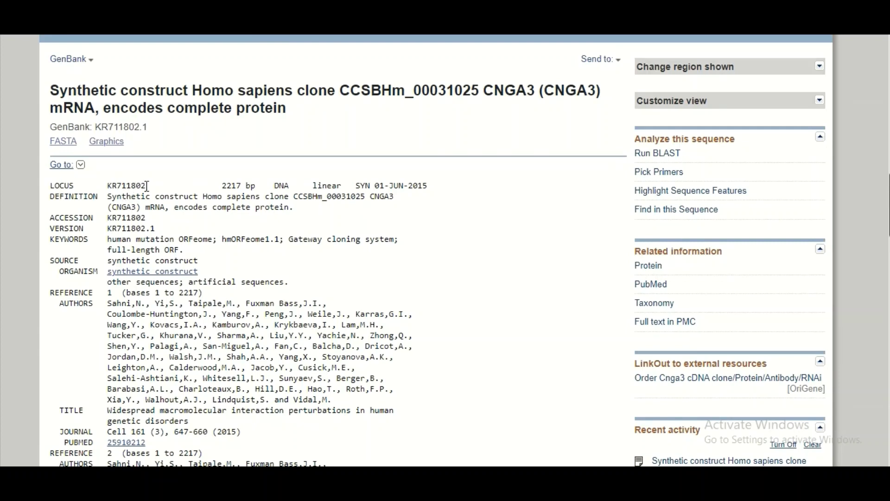
pyautogui.moveTo(147, 187); pyautogui.dragTo(107, 187)
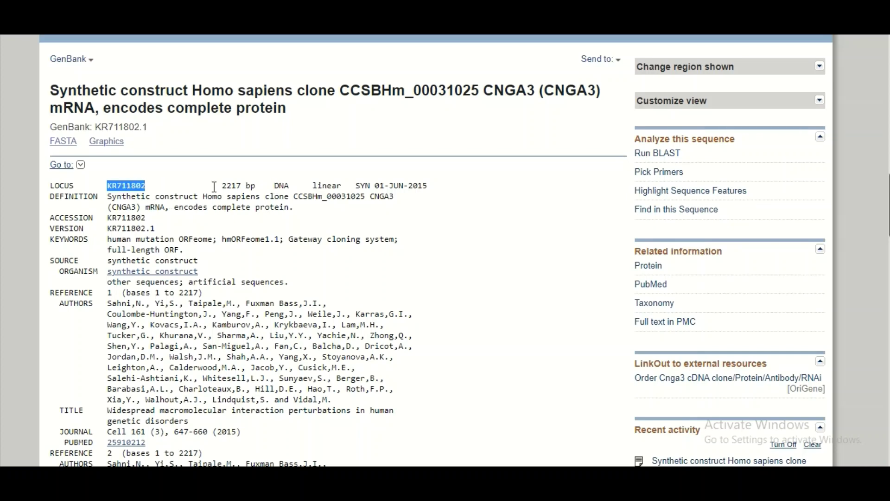
pyautogui.moveTo(218, 186); pyautogui.dragTo(256, 187)
pyautogui.click(256, 186)
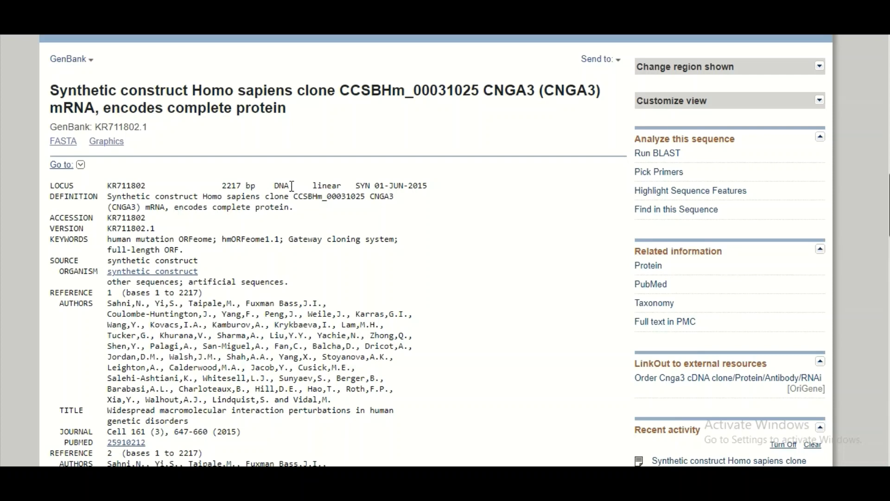
pyautogui.moveTo(291, 186); pyautogui.dragTo(274, 186)
pyautogui.click(275, 186)
pyautogui.moveTo(307, 185); pyautogui.dragTo(371, 186)
pyautogui.click(341, 185)
pyautogui.click(362, 216)
pyautogui.moveTo(428, 186); pyautogui.dragTo(377, 187)
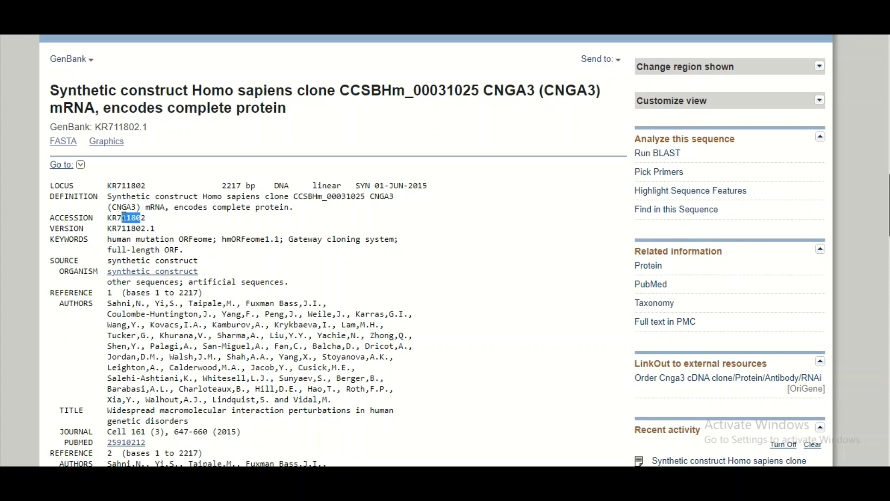
# Step: Examine the record's ACCESSION, VERSION, KEYWORDS and SOURCE entries
pyautogui.click(151, 226)
pyautogui.moveTo(102, 228); pyautogui.dragTo(106, 232)
pyautogui.click(110, 223)
pyautogui.moveTo(156, 228); pyautogui.dragTo(152, 228)
pyautogui.click(168, 234)
pyautogui.moveTo(108, 239); pyautogui.dragTo(198, 262)
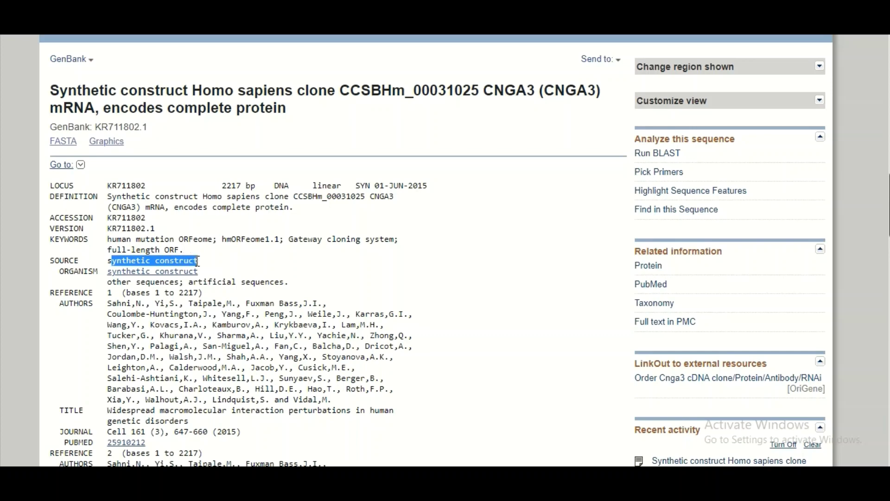
pyautogui.click(199, 262)
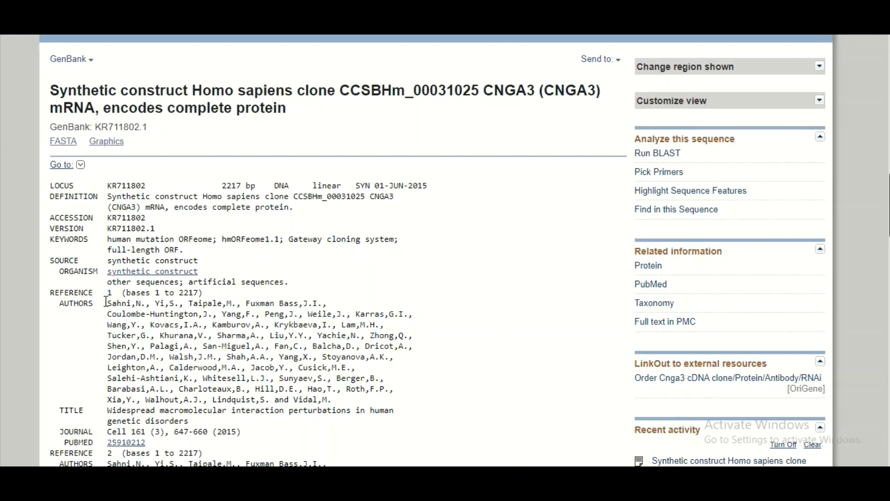
# Step: Examine the author list and the article title of the record's first reference
pyautogui.moveTo(105, 302); pyautogui.dragTo(223, 407)
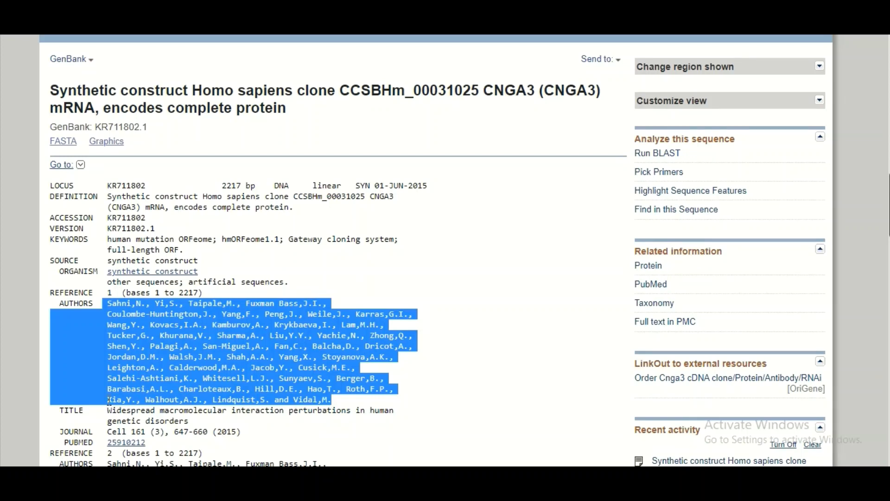
pyautogui.moveTo(112, 407); pyautogui.dragTo(186, 419)
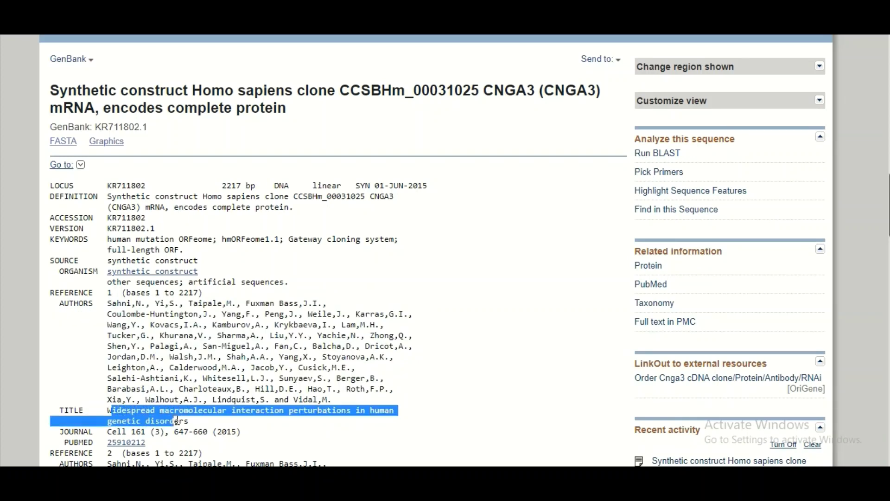
pyautogui.click(202, 415)
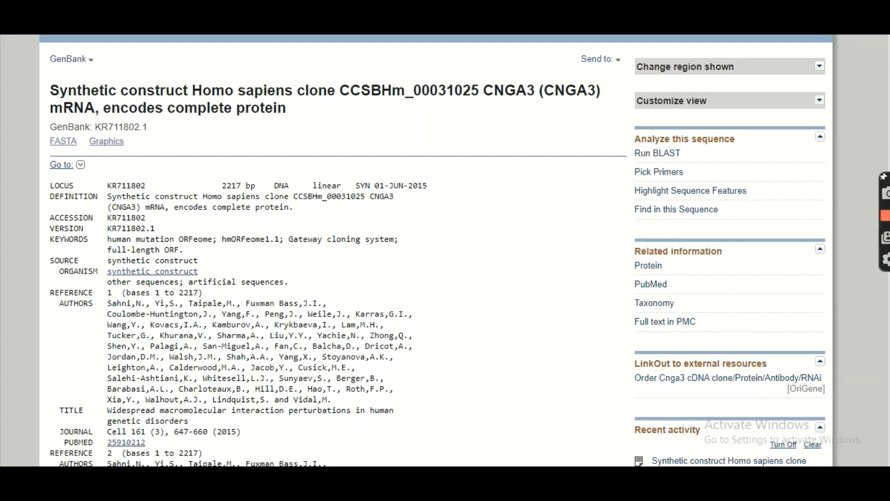
# Step: Examine the record's FEATURES section, highlighting the CDS base range and the full protein translation
pyautogui.scroll(-1, 883, 218)
pyautogui.scroll(-3, 437, 251)
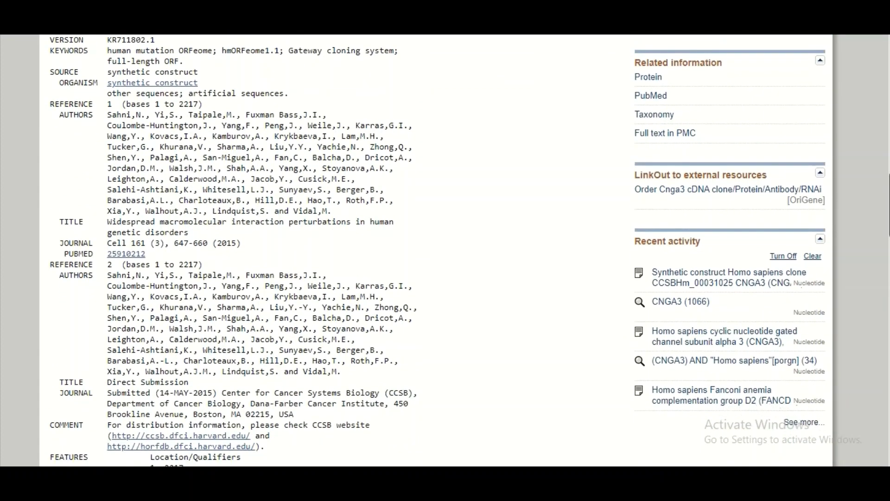
pyautogui.scroll(-3, 437, 250)
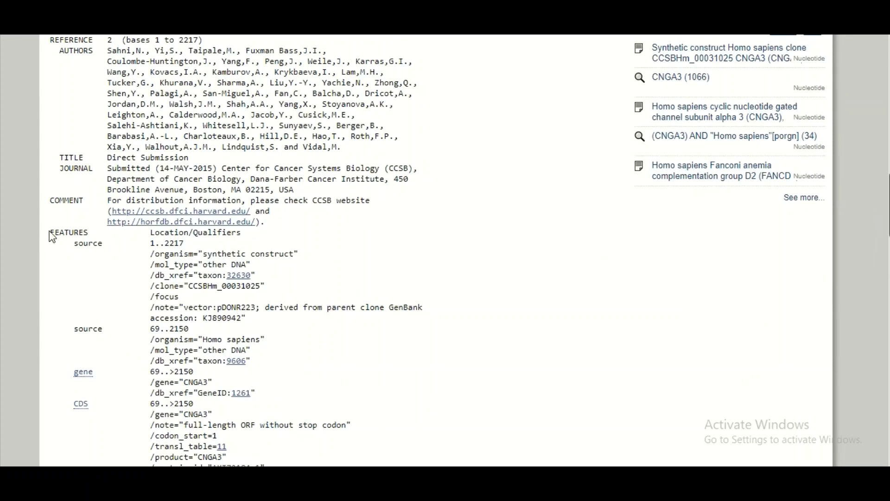
pyautogui.moveTo(51, 233); pyautogui.dragTo(74, 238)
pyautogui.click(77, 242)
pyautogui.scroll(-4, 436, 250)
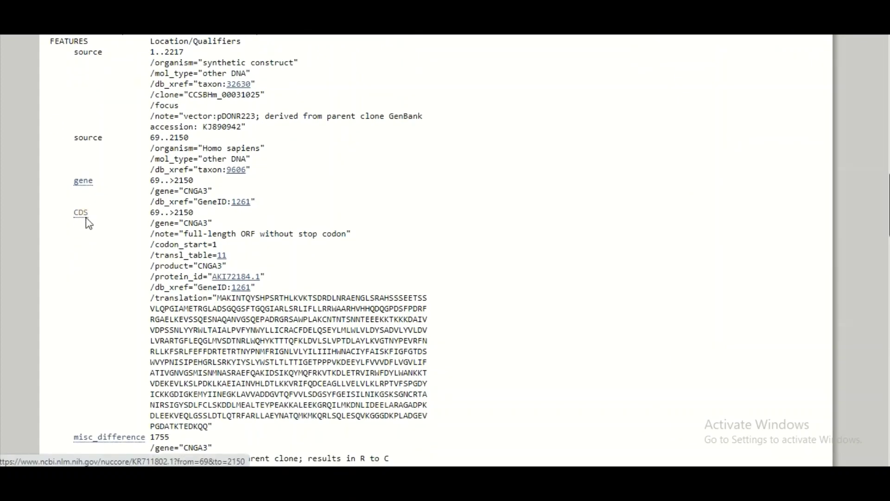
pyautogui.moveTo(149, 212); pyautogui.dragTo(160, 213)
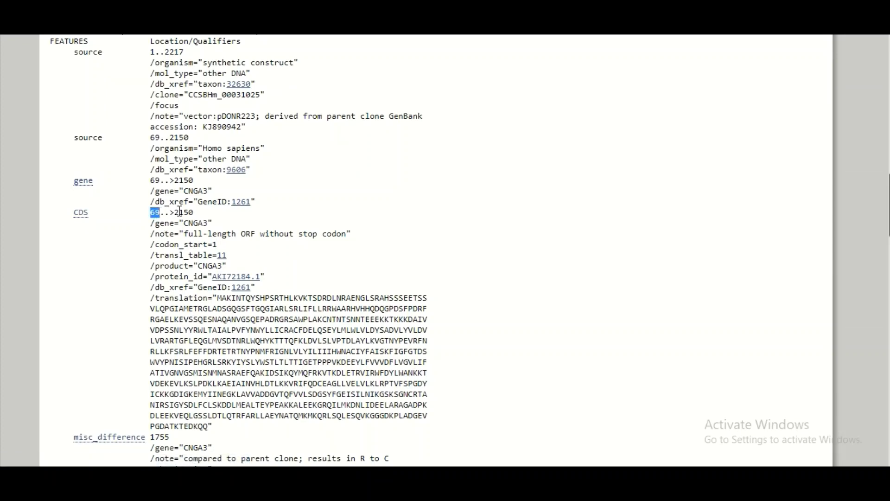
pyautogui.click(194, 213)
pyautogui.moveTo(195, 212); pyautogui.dragTo(153, 208)
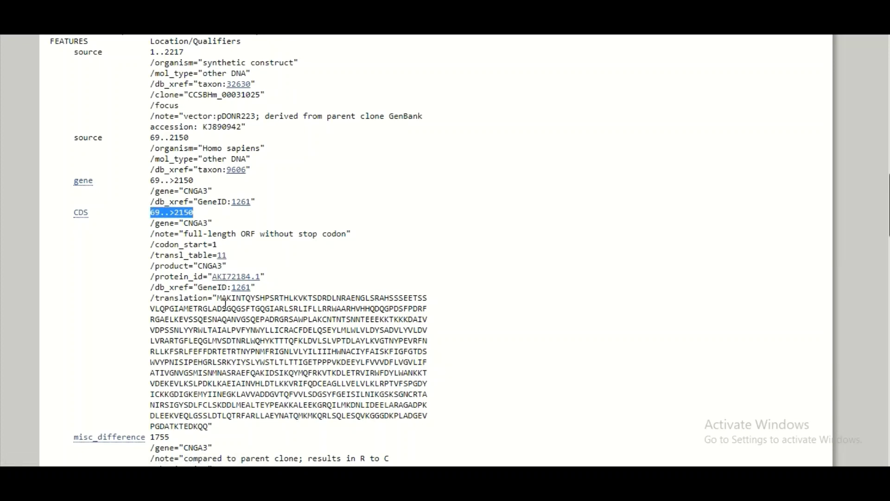
pyautogui.moveTo(220, 298); pyautogui.dragTo(208, 426)
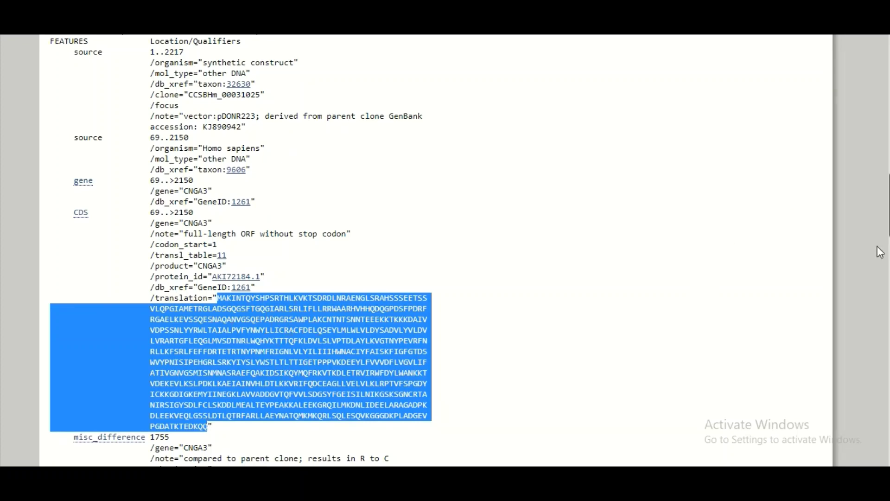
# Step: Examine the nucleotide sequence under ORIGIN, highlighting its first block of ten bases
pyautogui.scroll(-1, 887, 258)
pyautogui.scroll(-3, 241, 250)
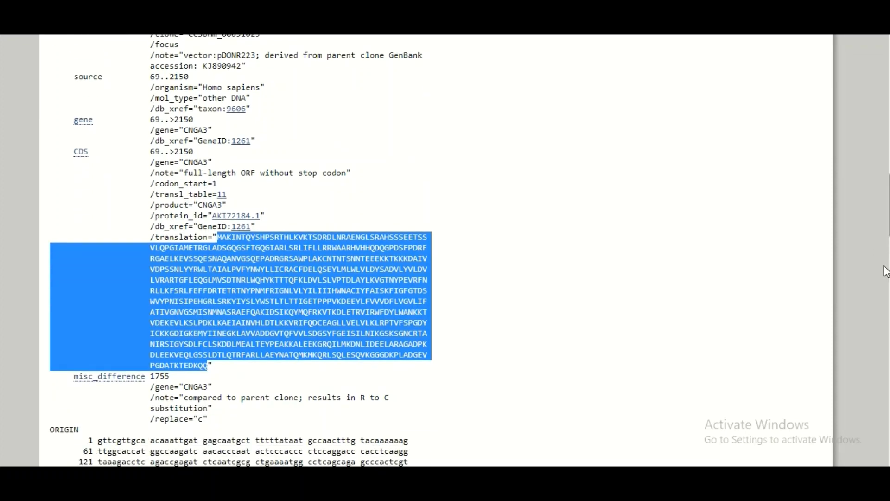
pyautogui.scroll(-4, 886, 271)
pyautogui.scroll(-14, 887, 204)
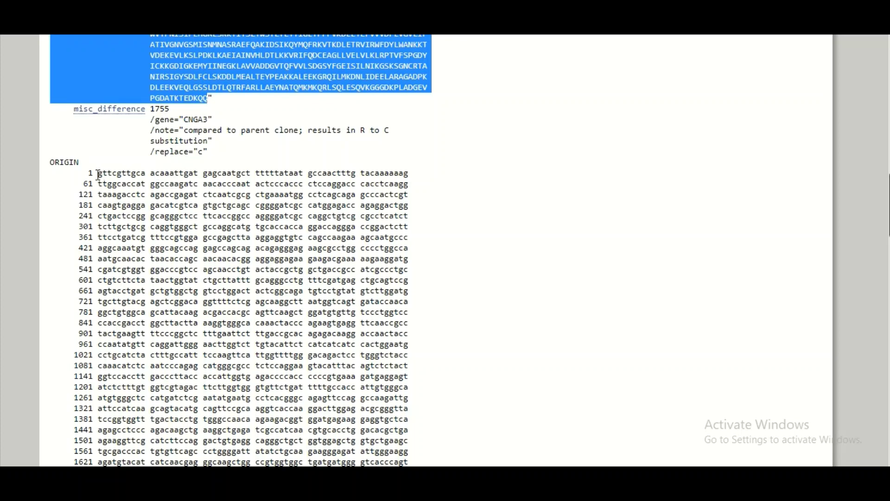
pyautogui.moveTo(99, 174); pyautogui.dragTo(146, 174)
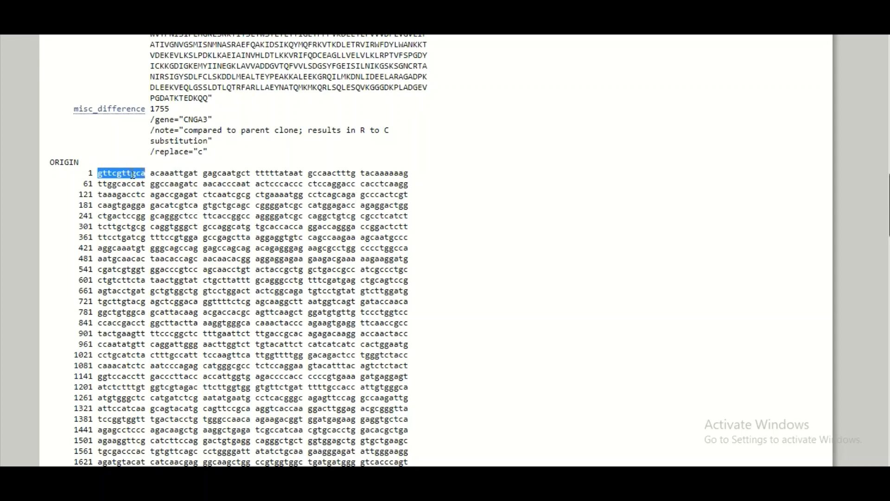
pyautogui.click(147, 175)
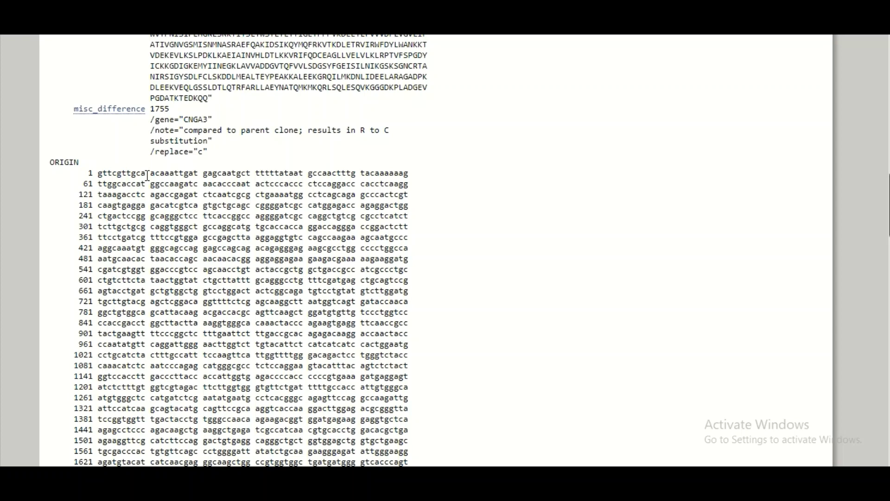
# Step: Examine the ORIGIN sequence's row numbering, highlighting the first row of bases, most of the row at 61, and the first row's last base
pyautogui.moveTo(86, 173); pyautogui.dragTo(410, 173)
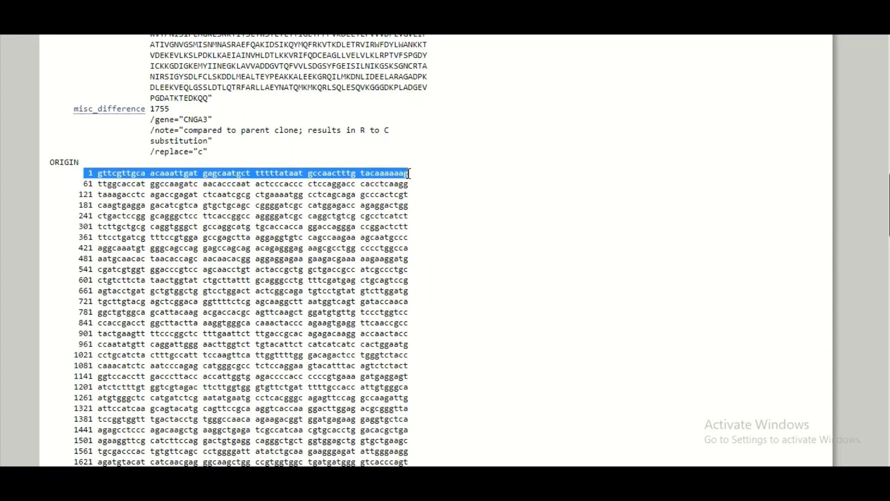
pyautogui.moveTo(94, 183); pyautogui.dragTo(394, 185)
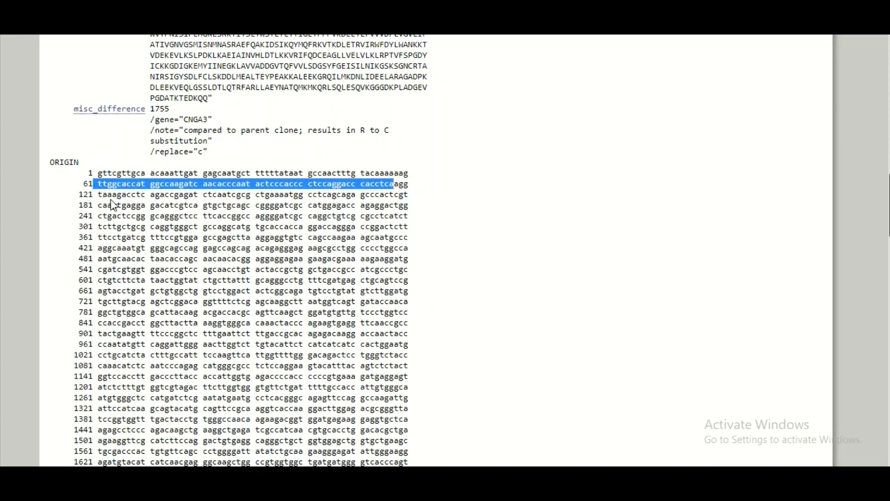
pyautogui.click(258, 243)
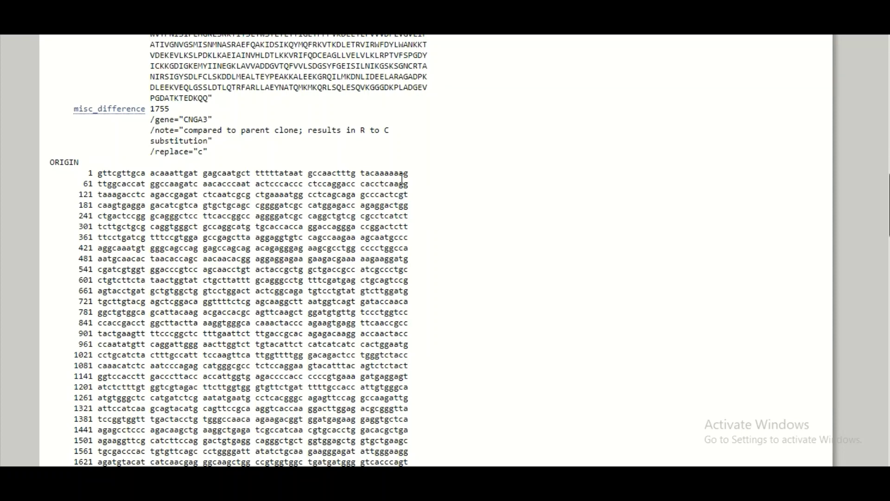
pyautogui.doubleClick(404, 173)
pyautogui.click(403, 173)
pyautogui.moveTo(404, 173); pyautogui.dragTo(400, 173)
pyautogui.scroll(-6, 232, 250)
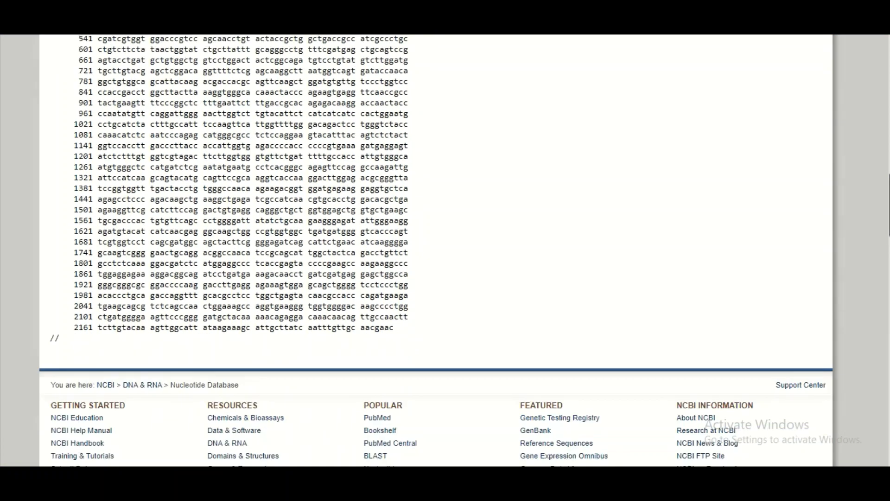
# Step: Display the CNGA3 record in FASTA format and look over its sequence
pyautogui.scroll(11, 232, 250)
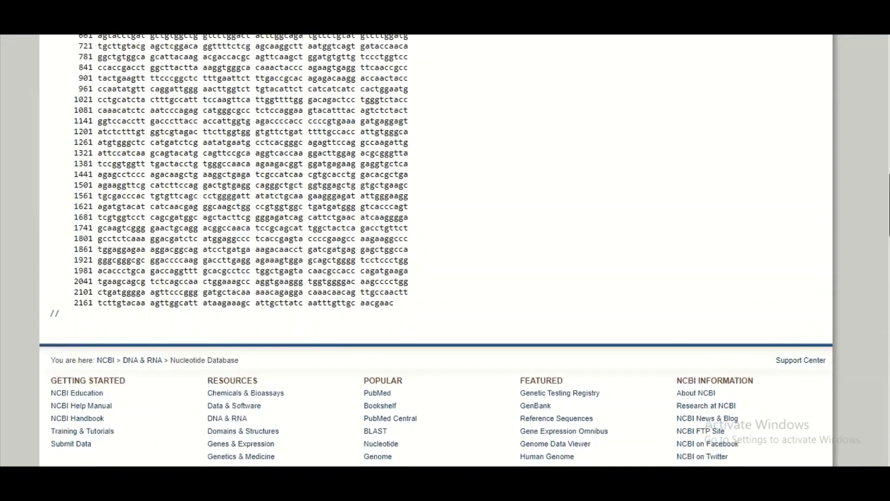
pyautogui.scroll(15, 232, 251)
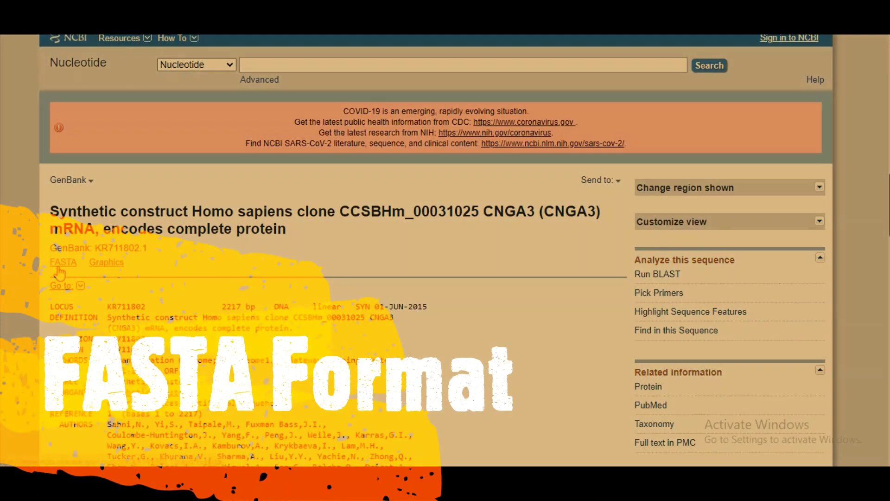
pyautogui.click(60, 266)
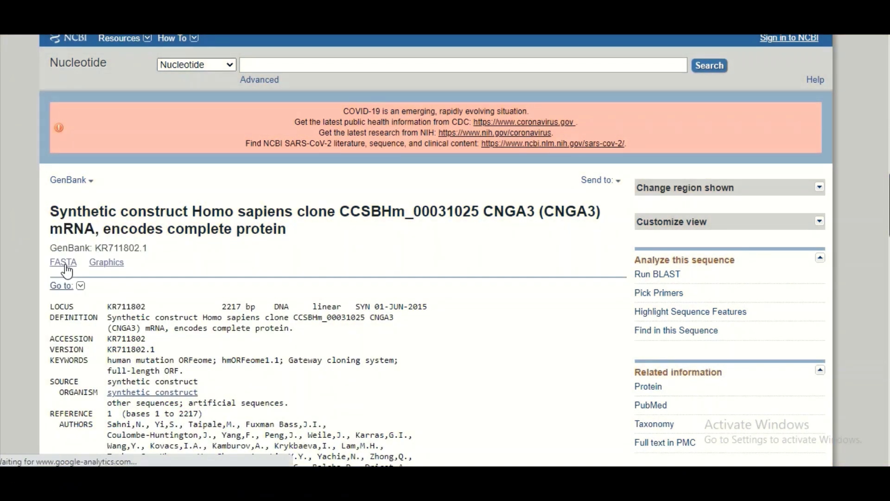
pyautogui.click(66, 266)
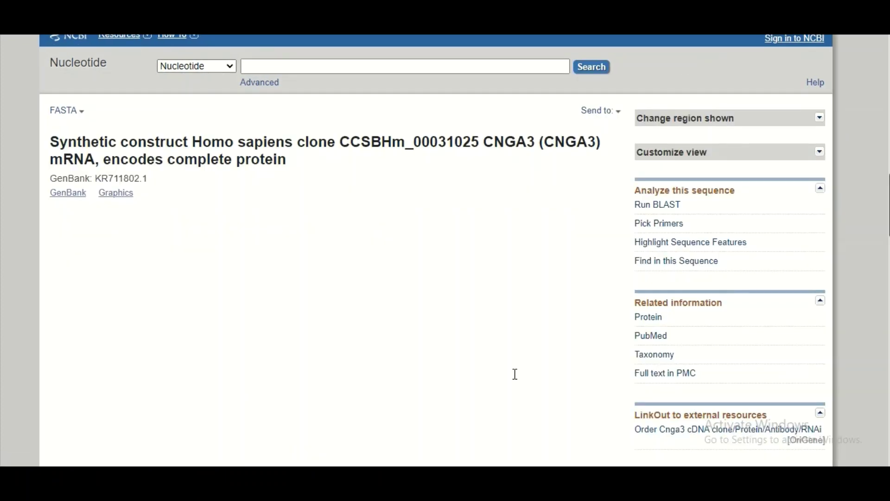
pyautogui.scroll(-3, 632, 298)
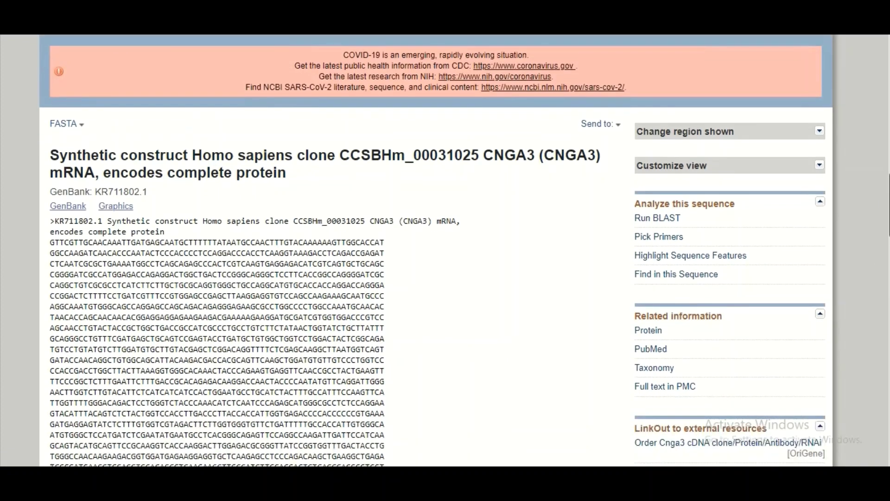
pyautogui.scroll(-3, 436, 250)
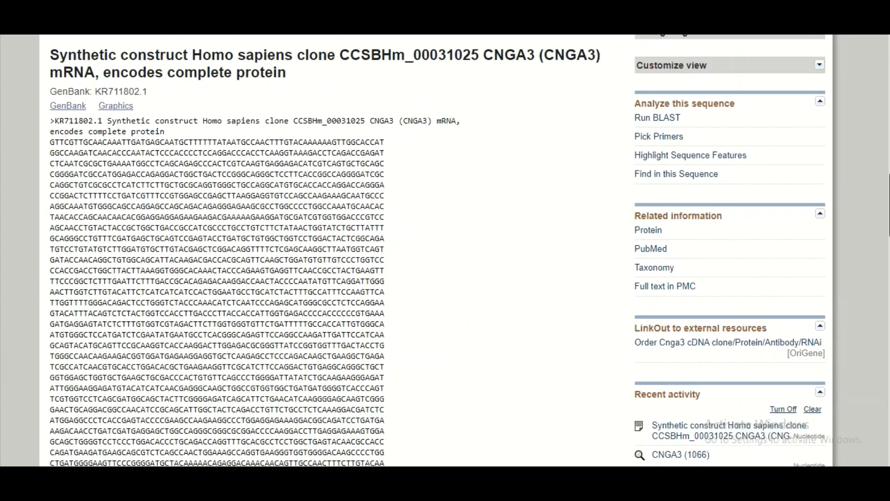
pyautogui.scroll(3, 436, 250)
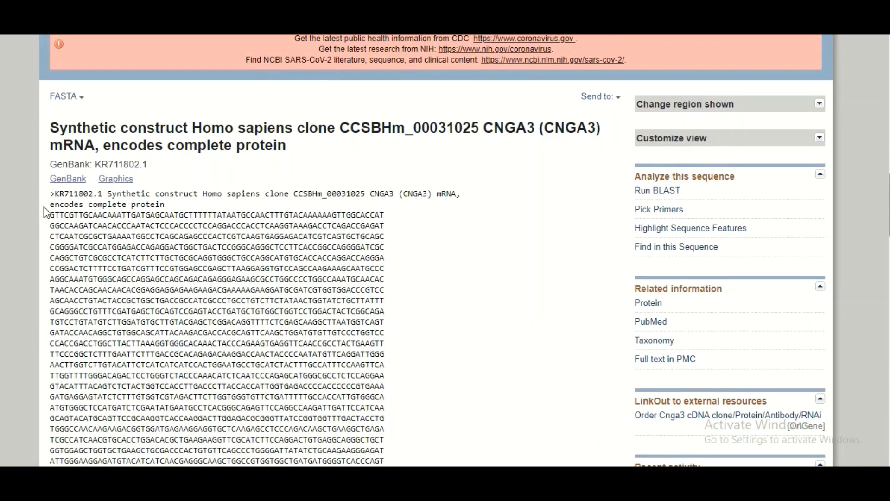
# Step: Examine the FASTA header line, highlighting the opening > sign and the description text that follows it
pyautogui.moveTo(55, 193); pyautogui.dragTo(49, 193)
pyautogui.click(54, 195)
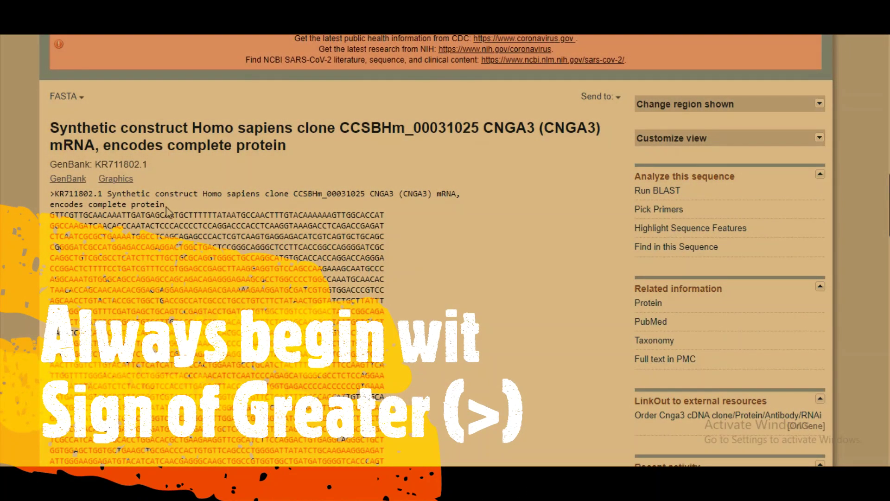
pyautogui.moveTo(166, 208); pyautogui.dragTo(118, 194)
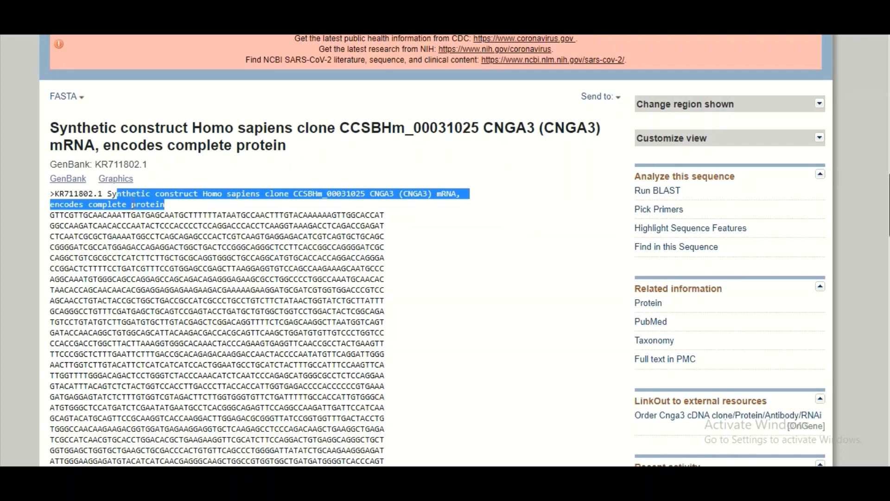
pyautogui.click(147, 200)
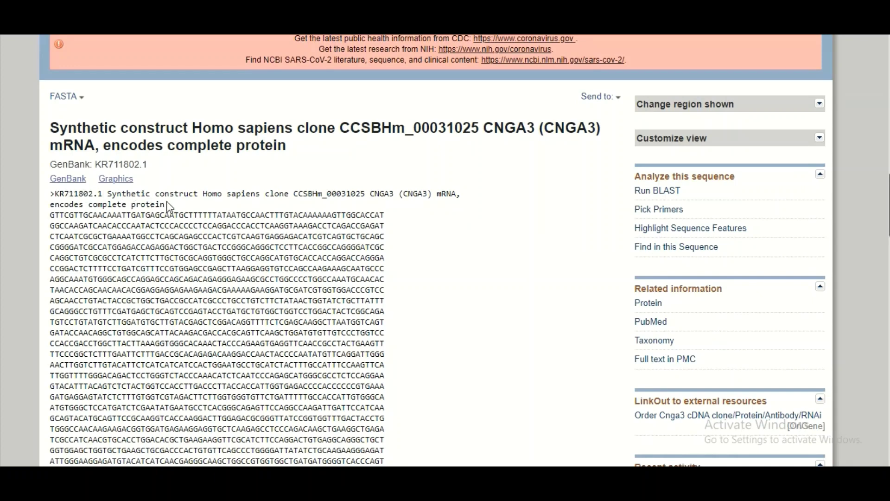
pyautogui.moveTo(165, 204); pyautogui.dragTo(56, 194)
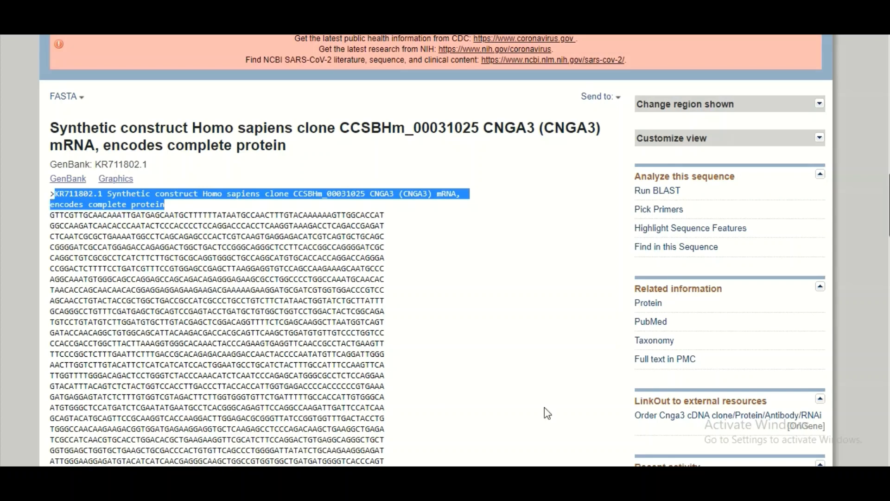
# Step: Examine the nucleotide sequence below the FASTA header through to its end, and clear the header highlight
pyautogui.scroll(-3, 436, 250)
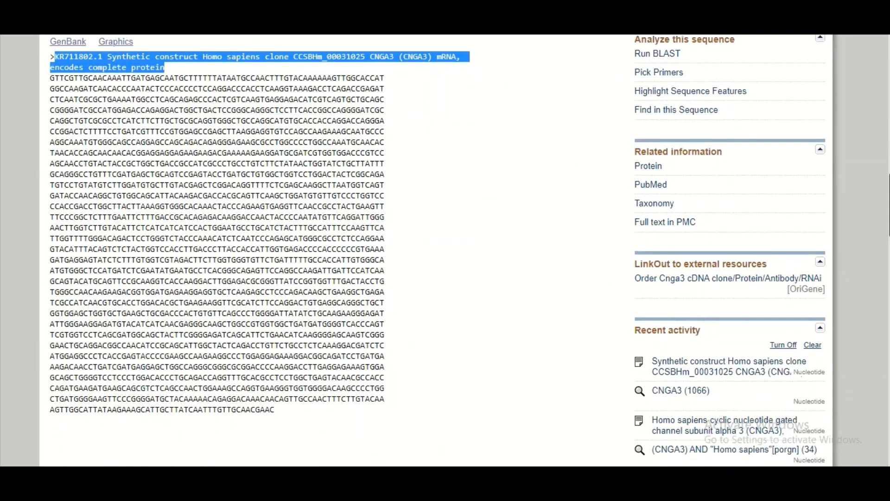
pyautogui.scroll(3, 436, 250)
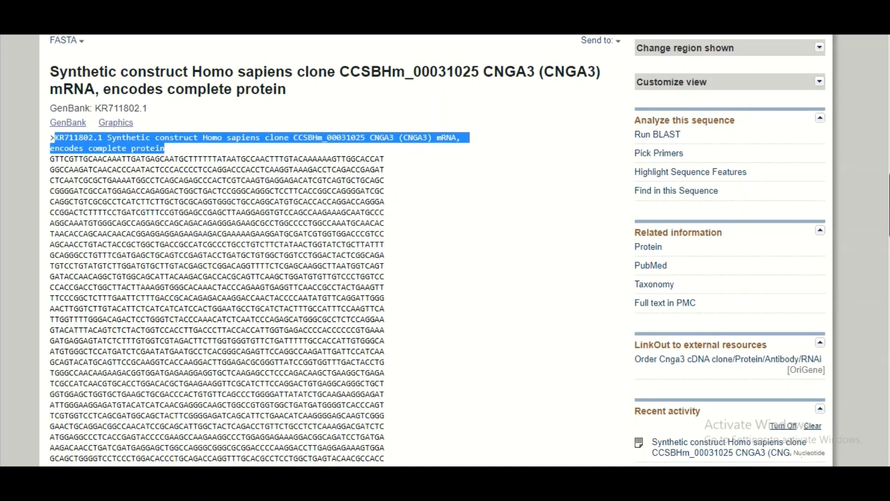
pyautogui.scroll(3, 869, 79)
pyautogui.scroll(-1, 374, 243)
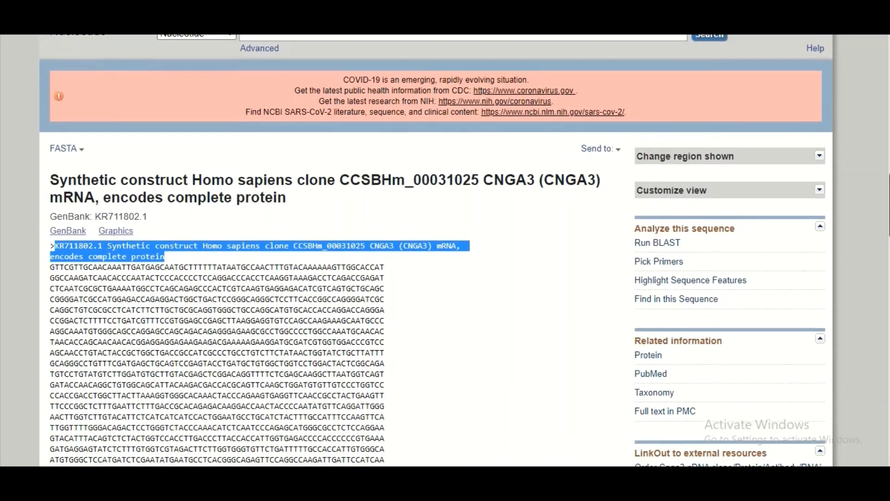
pyautogui.click(180, 315)
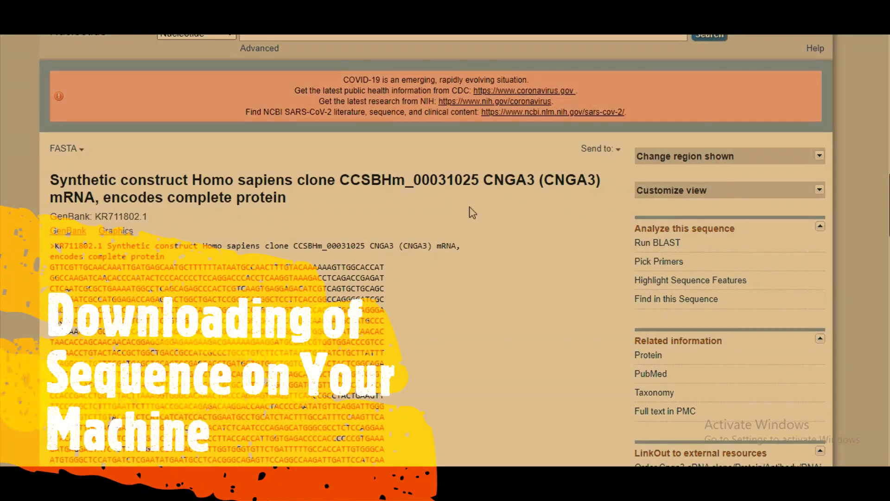
# Step: Export the record's Gene Features to a file in FASTA Nucleotide format
pyautogui.click(618, 150)
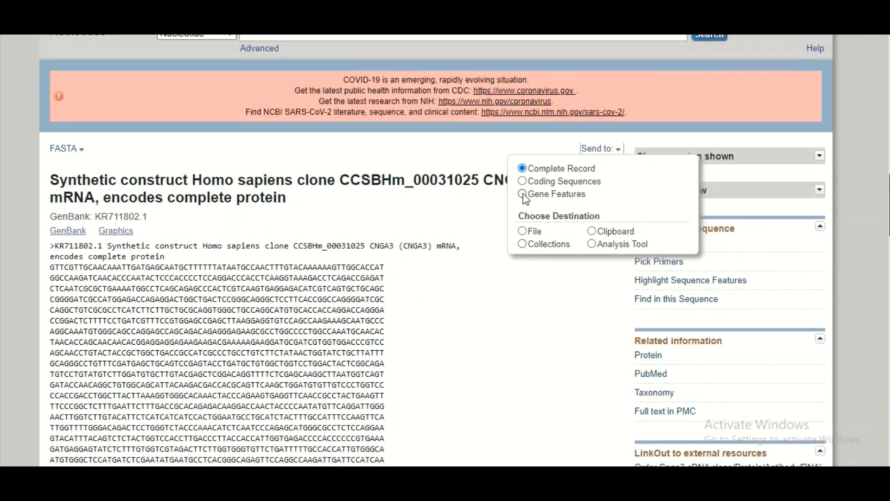
pyautogui.click(523, 195)
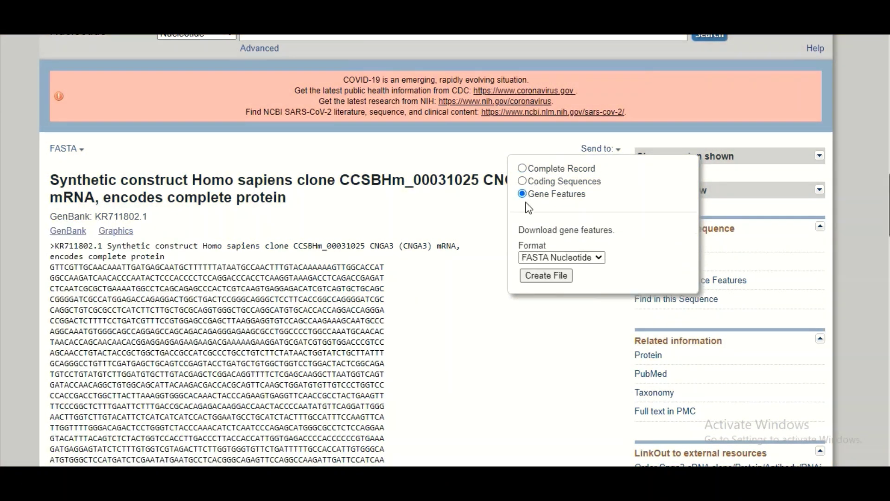
pyautogui.click(598, 261)
pyautogui.click(597, 267)
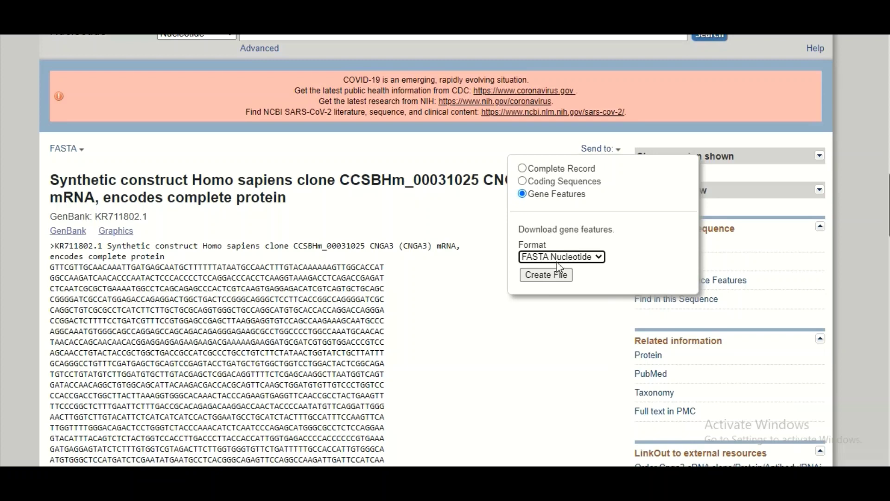
pyautogui.click(544, 277)
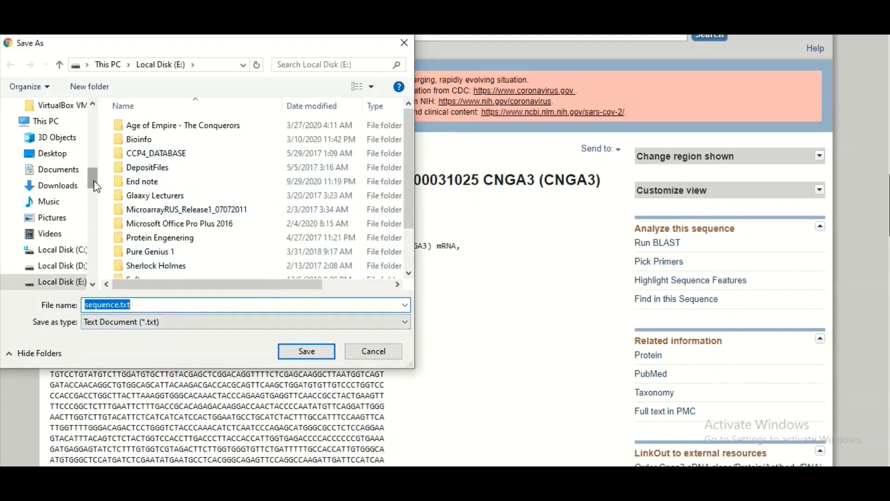
# Step: Save the exported file to the Desktop as sequence.txt
pyautogui.moveTo(92, 178); pyautogui.dragTo(93, 120)
pyautogui.click(43, 137)
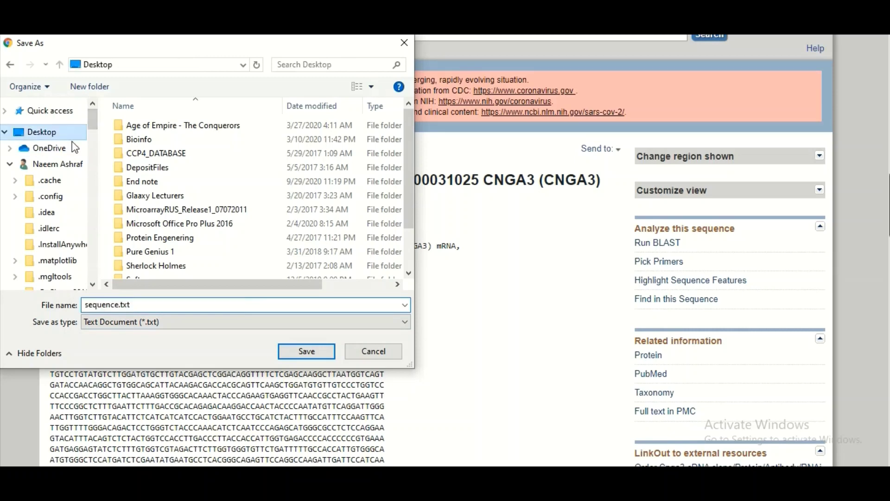
pyautogui.click(308, 353)
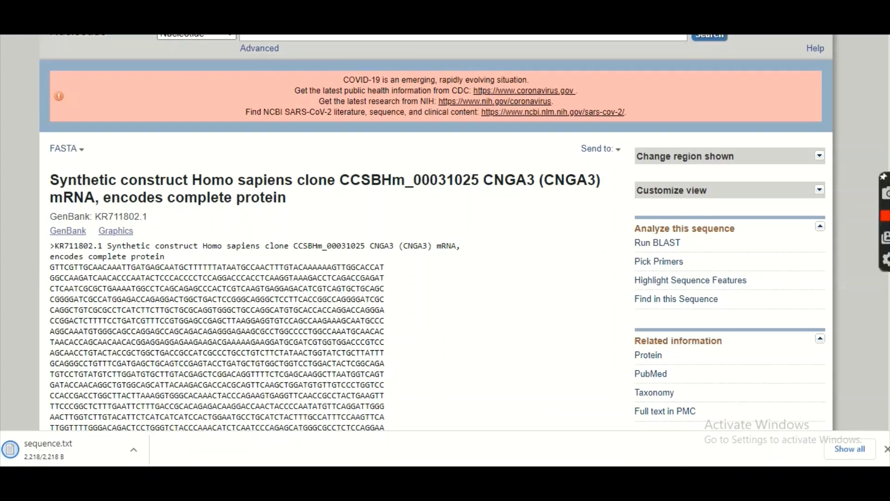
# Step: Return to the CNGA3 search results and look over the listed records
pyautogui.scroll(1, 885, 214)
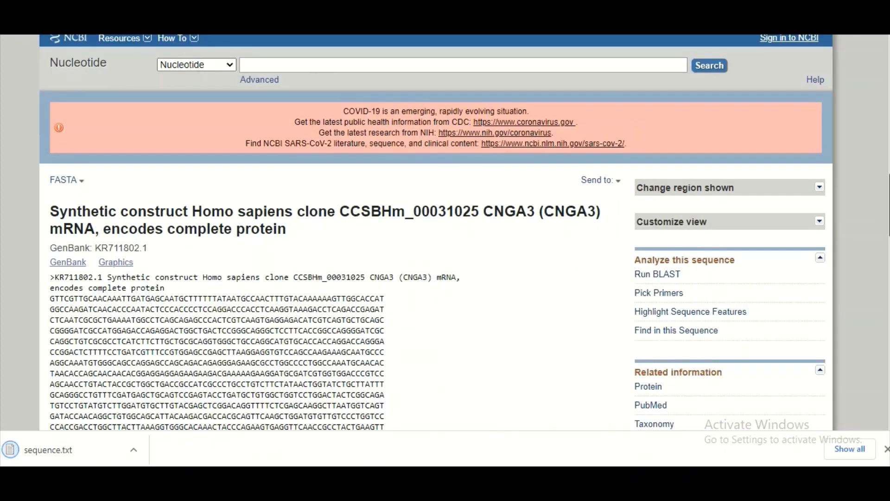
pyautogui.hotkey('alt', 'Left')
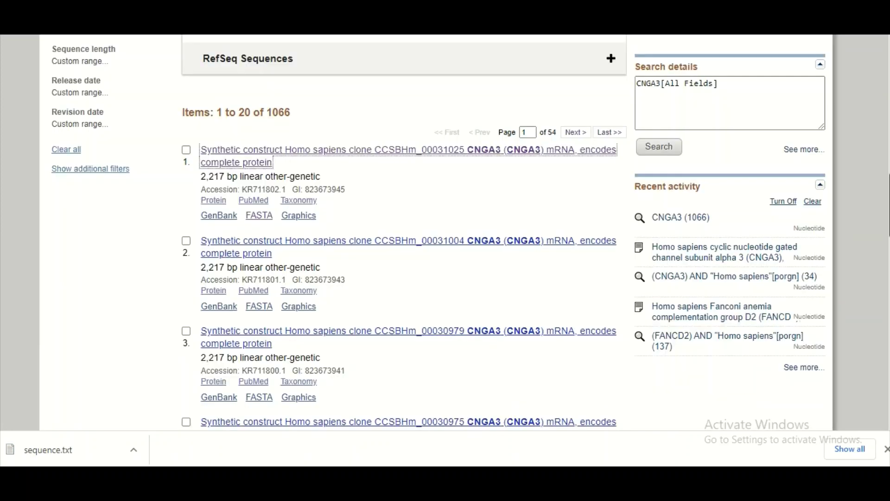
pyautogui.scroll(3, 438, 232)
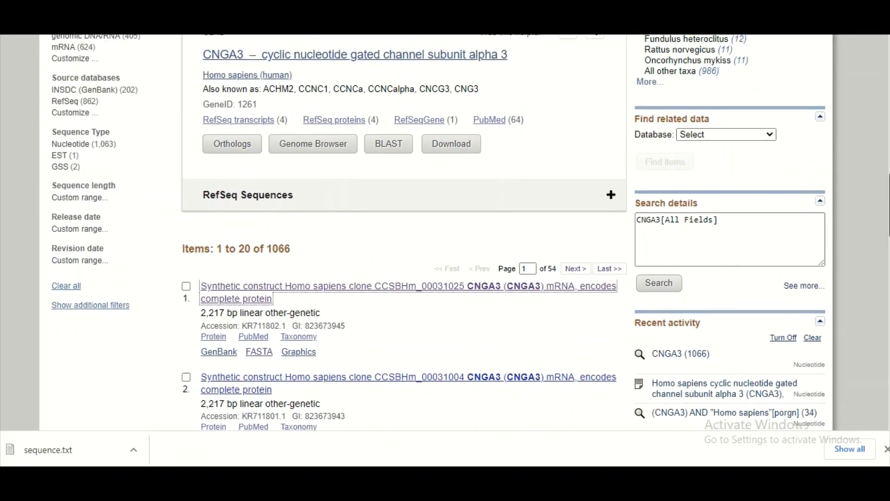
pyautogui.scroll(-1, 445, 251)
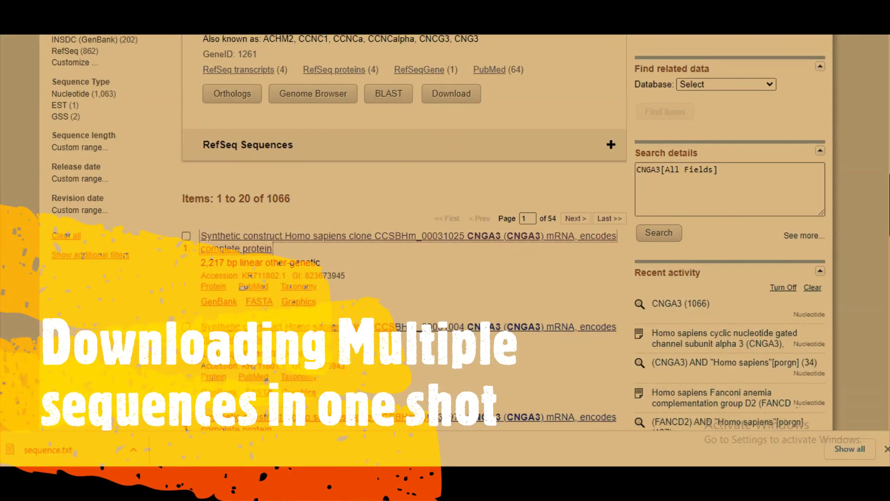
pyautogui.scroll(1, 82, 255)
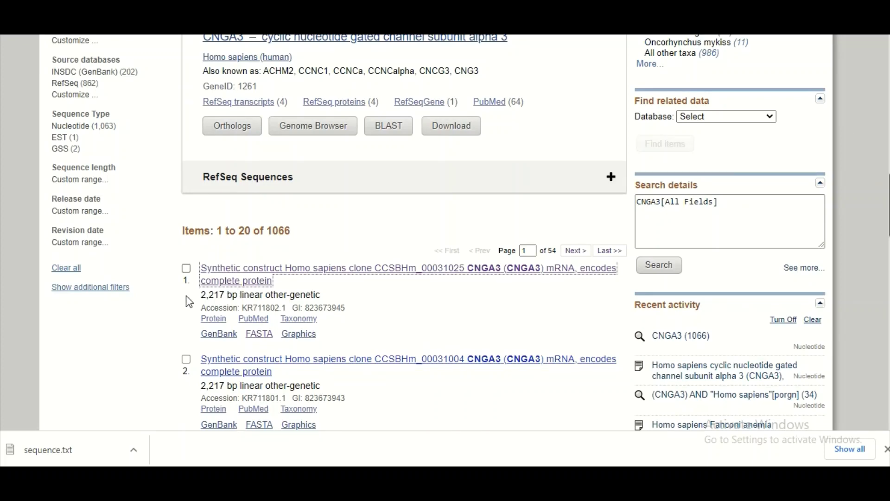
pyautogui.scroll(-4, 888, 188)
pyautogui.scroll(1, 888, 188)
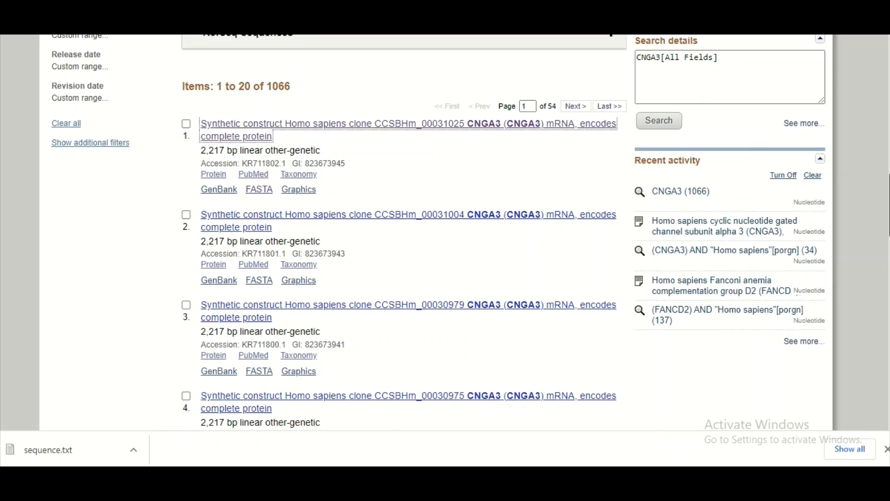
pyautogui.scroll(2, 439, 232)
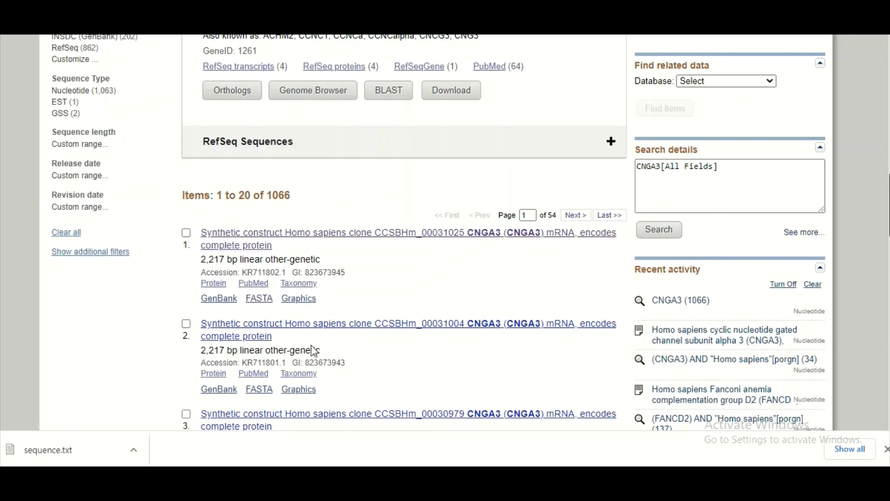
pyautogui.scroll(-5, 377, 139)
pyautogui.scroll(2, 378, 139)
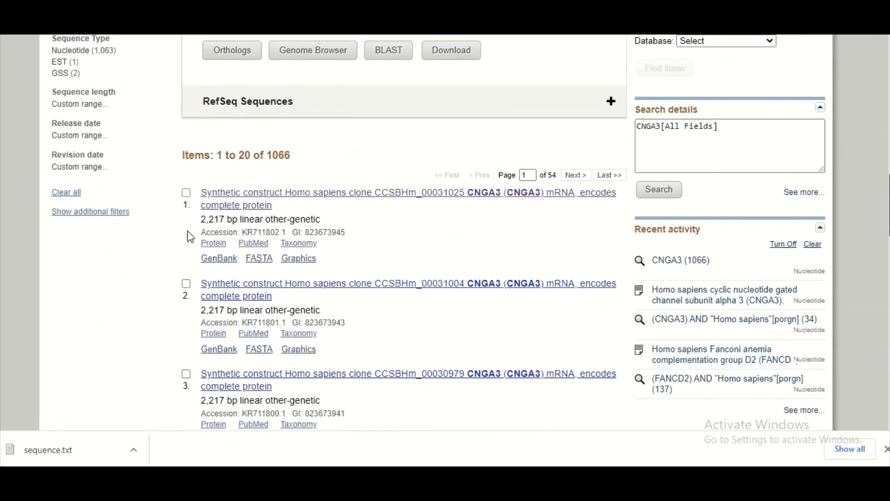
# Step: Select the first three CNGA3 synthetic construct records in the search results
pyautogui.click(185, 192)
pyautogui.click(187, 283)
pyautogui.click(187, 373)
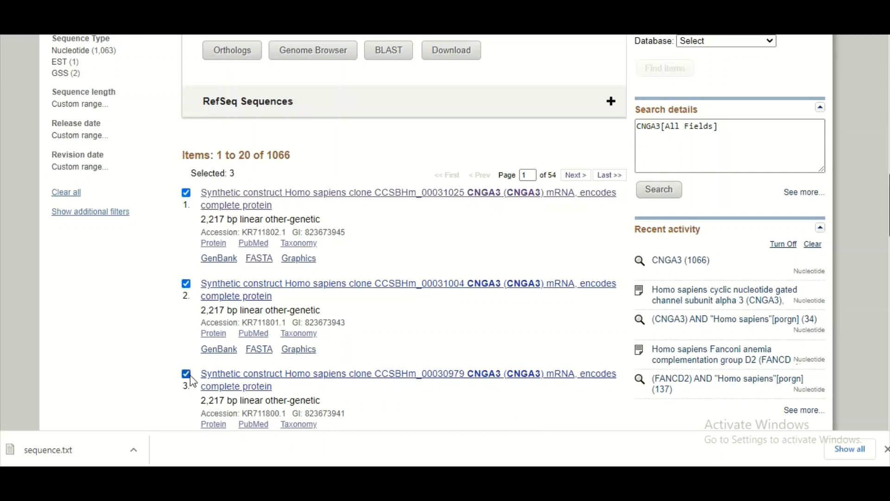
pyautogui.scroll(-7, 382, 395)
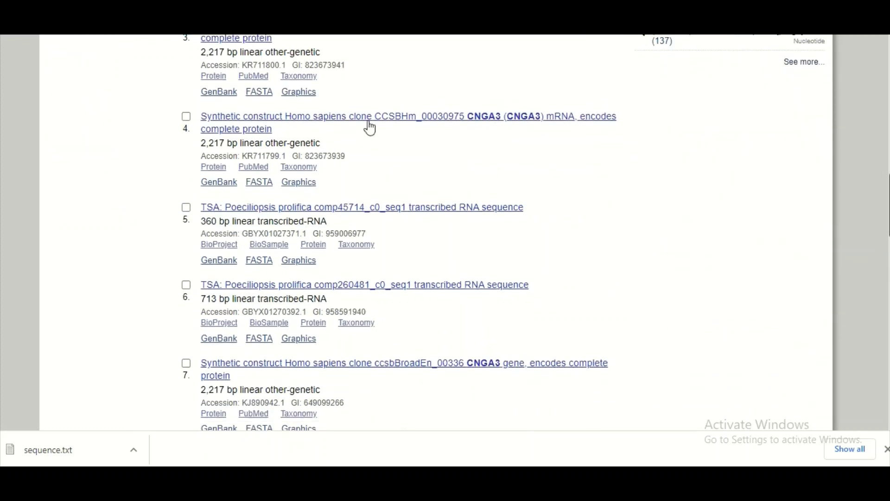
# Step: Add the fourth, fifth and sixth records (KR711799.1, GBYX01027371.1 and GBYX01270392.1) to the selected CNGA3 search results
pyautogui.click(186, 116)
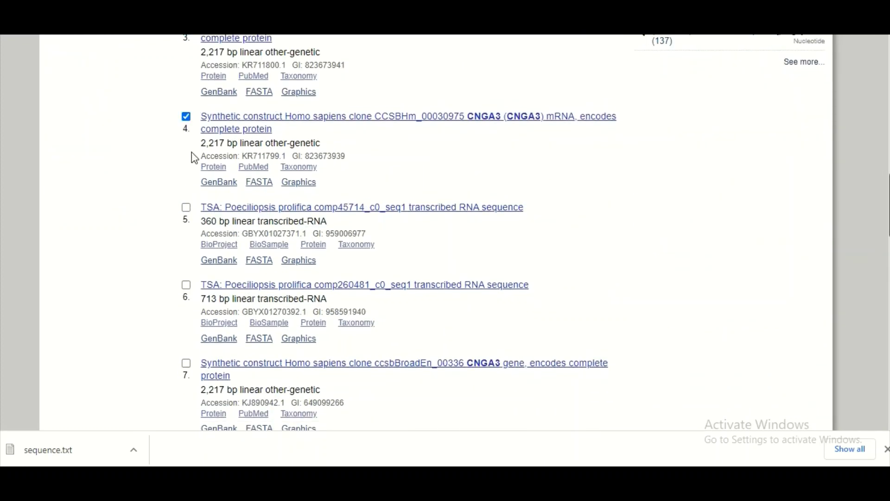
pyautogui.click(186, 207)
pyautogui.click(187, 283)
# Step: Export the Gene Features of the selected records in FASTA Nucleotide format and save the file to the Desktop as sequence (1).txt
pyautogui.moveTo(886, 215)
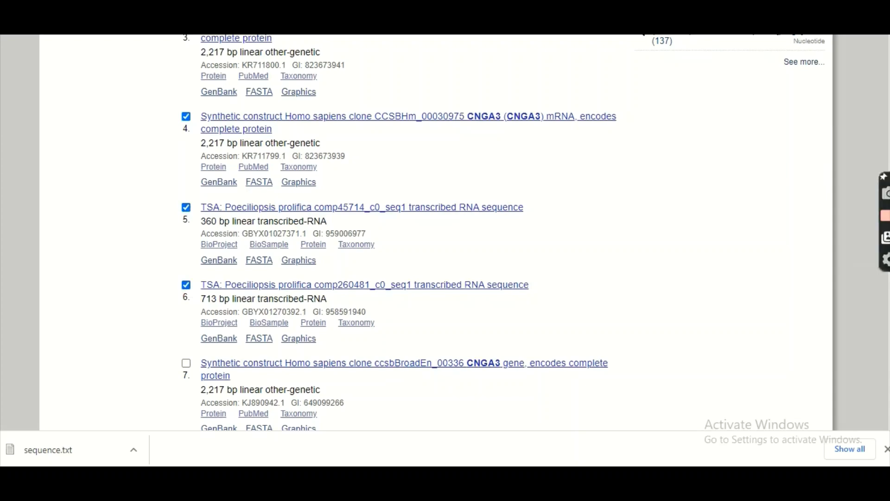
pyautogui.scroll(8, 436, 231)
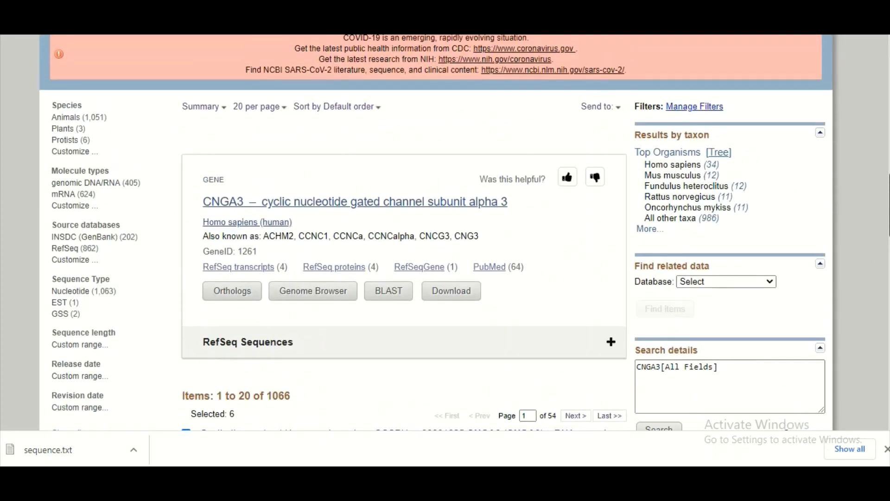
pyautogui.scroll(-1, 436, 232)
pyautogui.scroll(2, 436, 232)
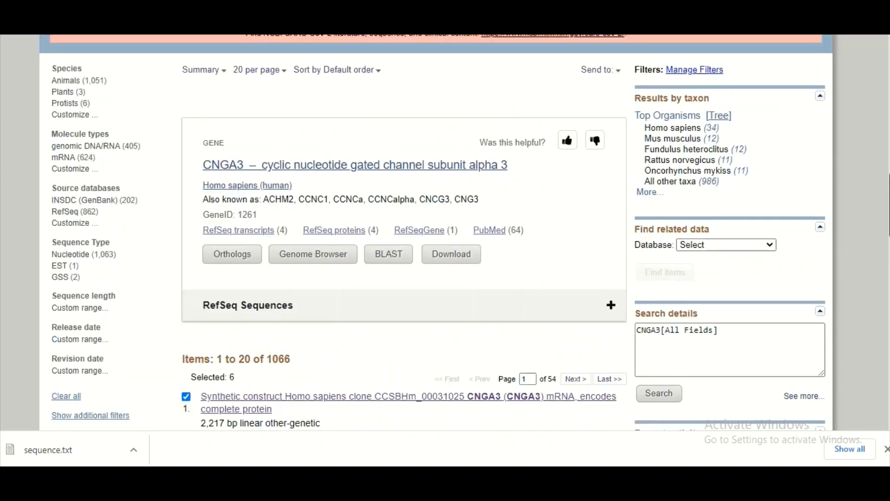
pyautogui.scroll(-2, 436, 232)
pyautogui.scroll(1, 436, 232)
pyautogui.scroll(-7, 435, 232)
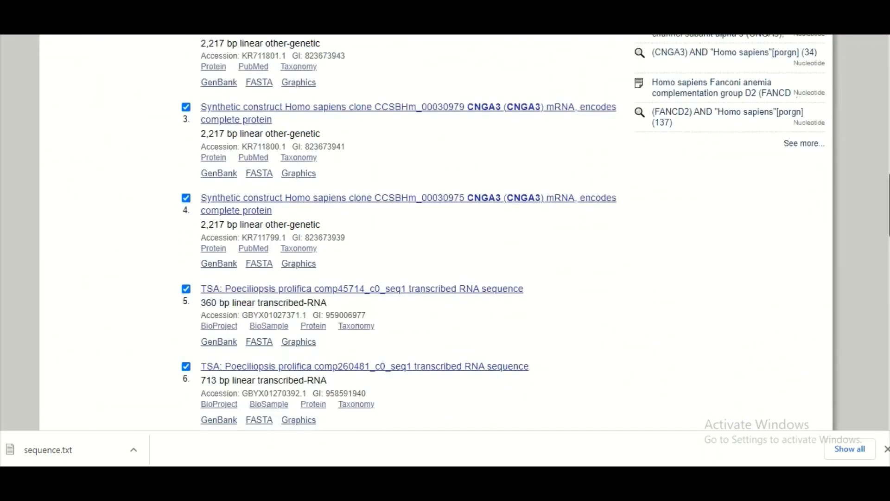
pyautogui.scroll(4, 436, 232)
pyautogui.scroll(7, 529, 182)
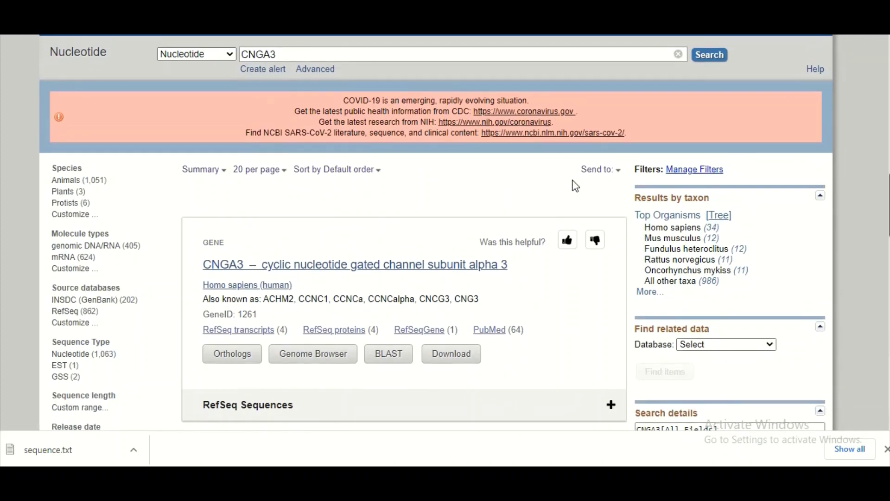
pyautogui.click(618, 174)
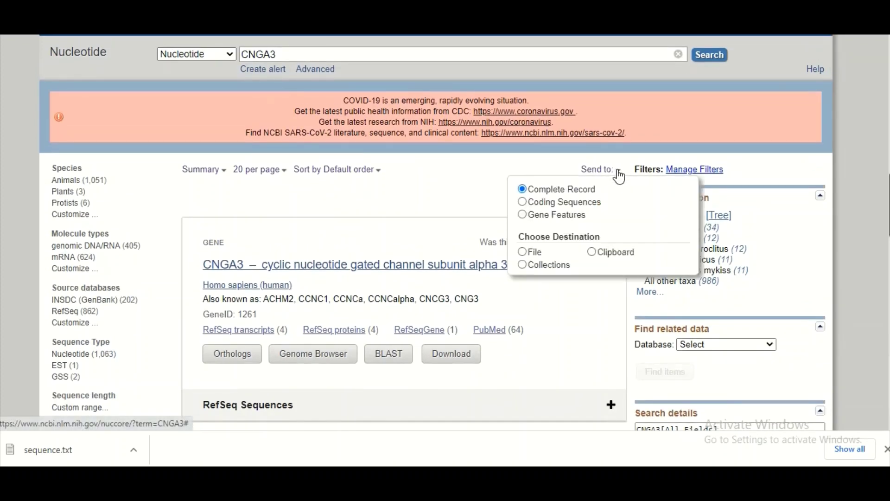
pyautogui.click(522, 215)
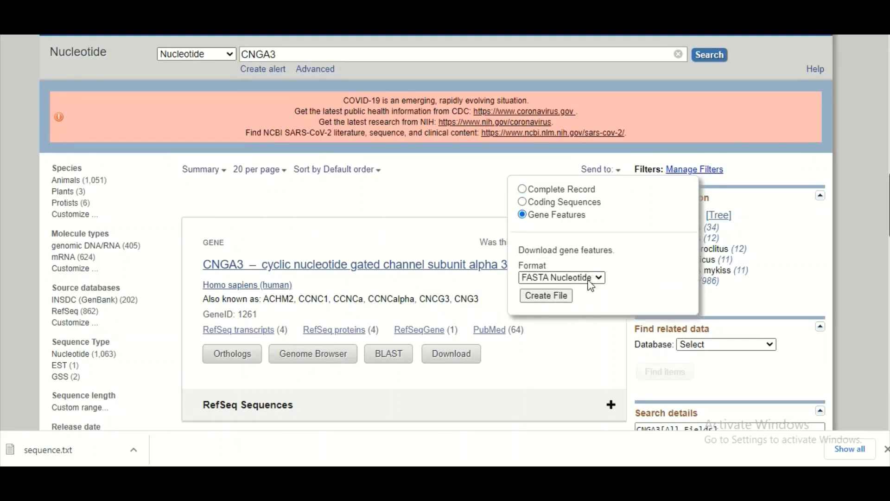
pyautogui.click(555, 299)
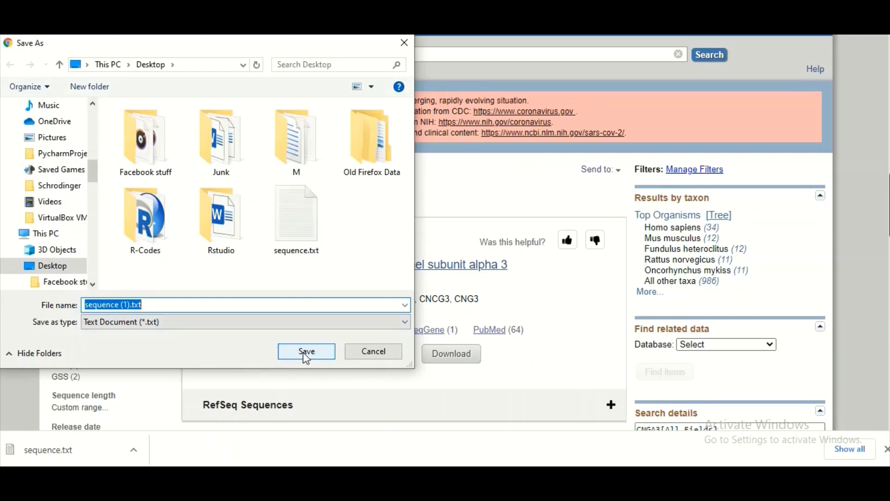
pyautogui.click(306, 356)
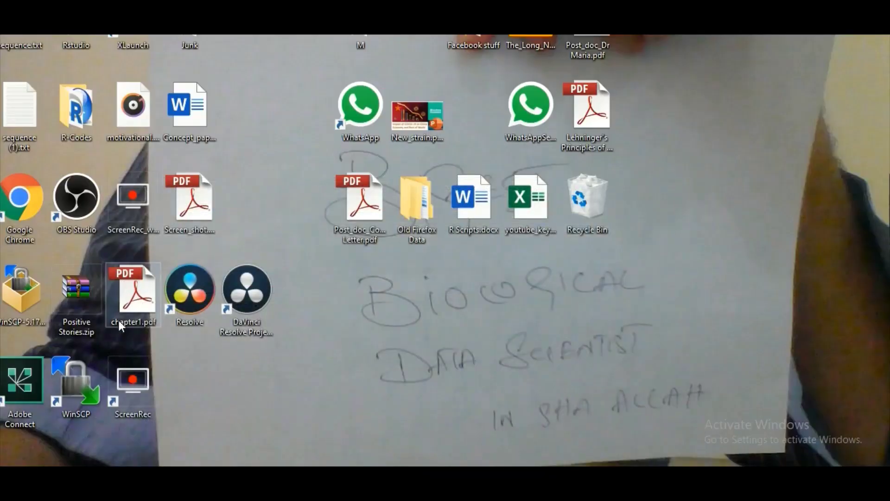
# Step: Open sequence (1).txt from the desktop in a maximized Notepad window and look through the FASTA entries of the downloaded records
pyautogui.doubleClick(14, 122)
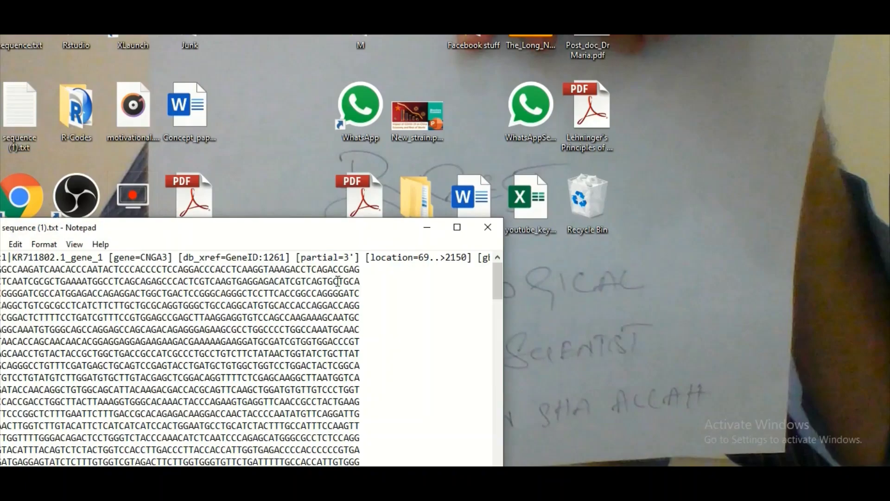
pyautogui.click(457, 227)
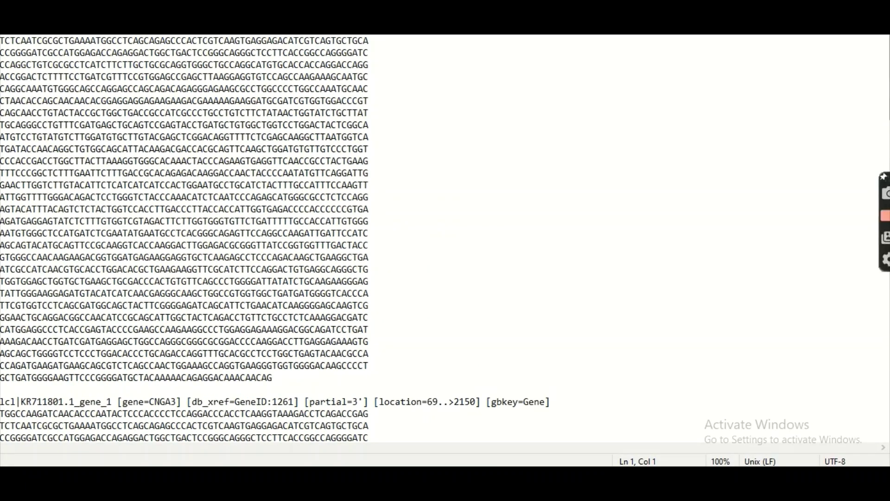
pyautogui.scroll(-4, 884, 200)
pyautogui.scroll(-20, 445, 239)
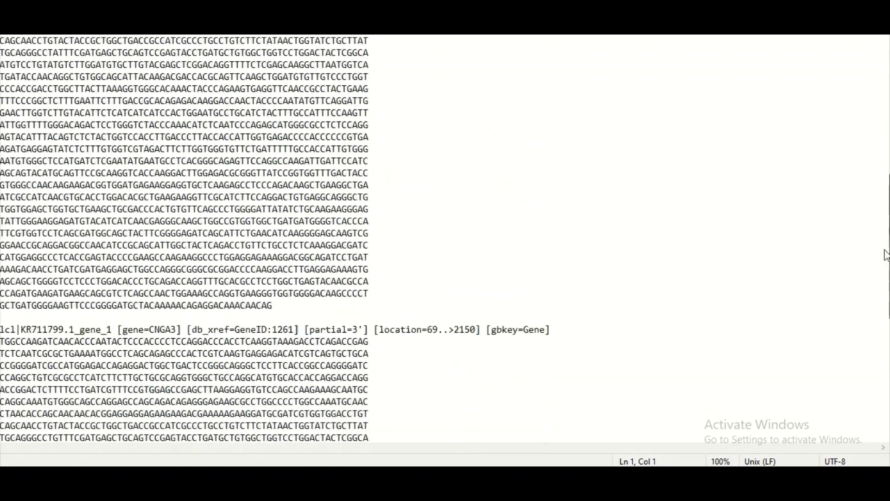
pyautogui.scroll(-8, 445, 239)
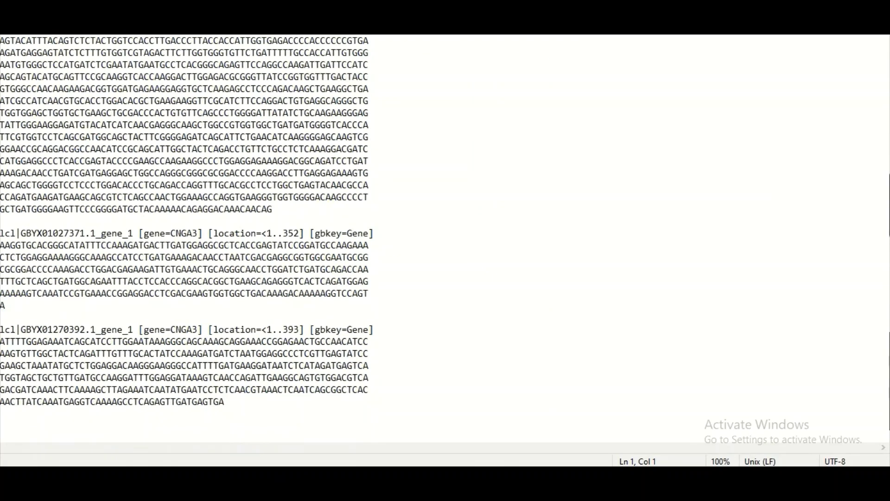
pyautogui.scroll(15, 445, 239)
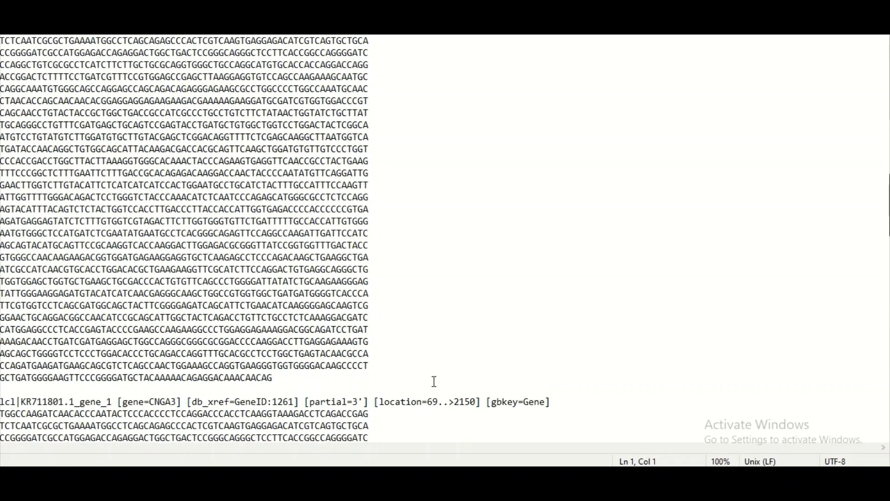